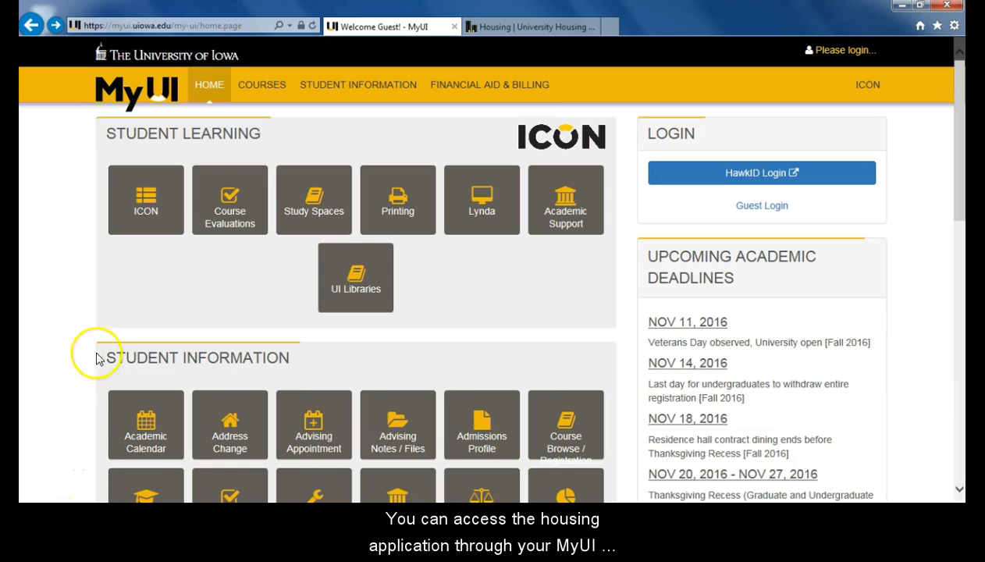
View the Apply for Housing page on the University Housing website and return to the HawkID login page.
{"action": "left_click", "coordinate": [319, 89]}
{"action": "left_click", "coordinate": [508, 26]}
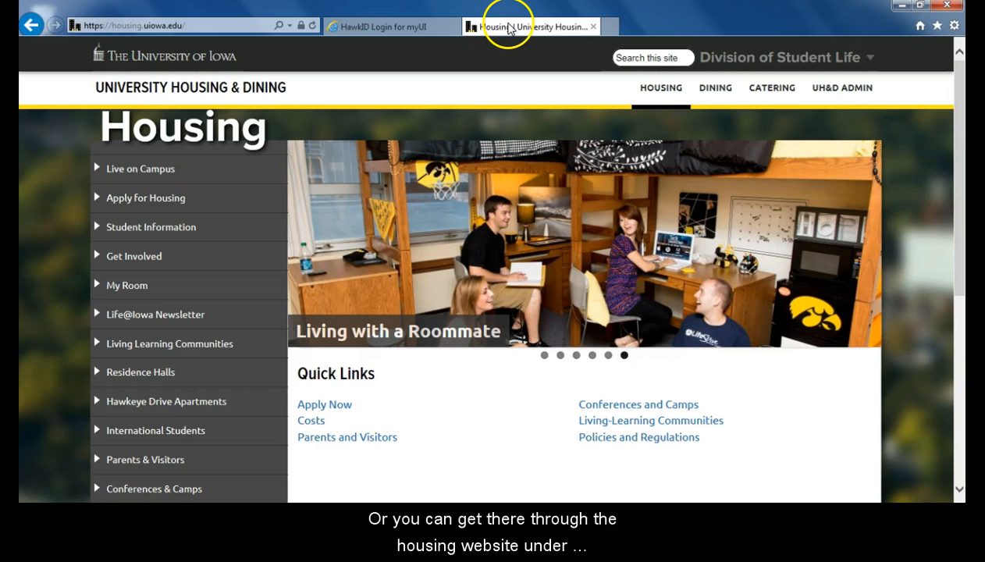
{"action": "left_click", "coordinate": [186, 200]}
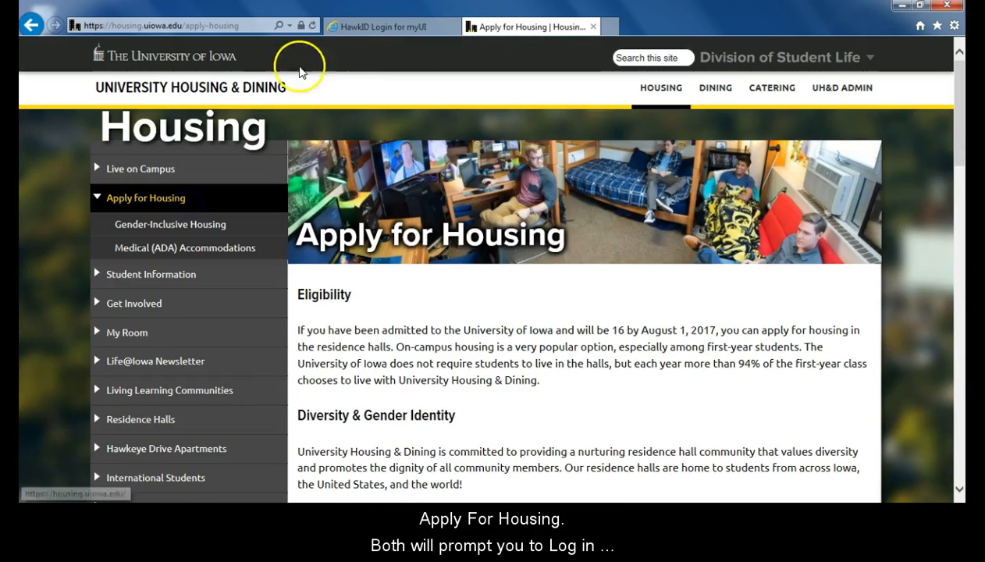
{"action": "left_click", "coordinate": [365, 26]}
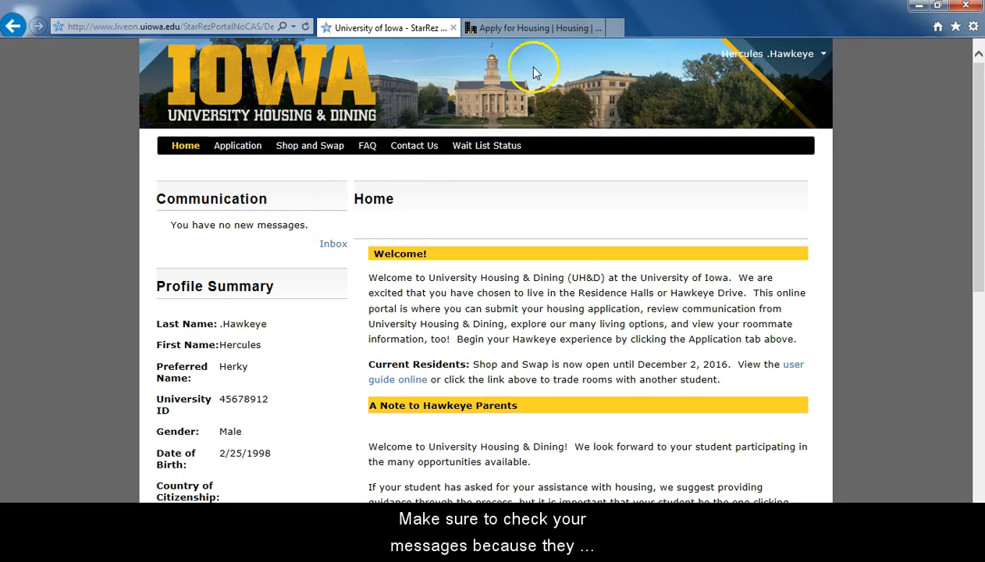
Check the housing portal's message inbox and return to the portal home page.
{"action": "left_click", "coordinate": [335, 244]}
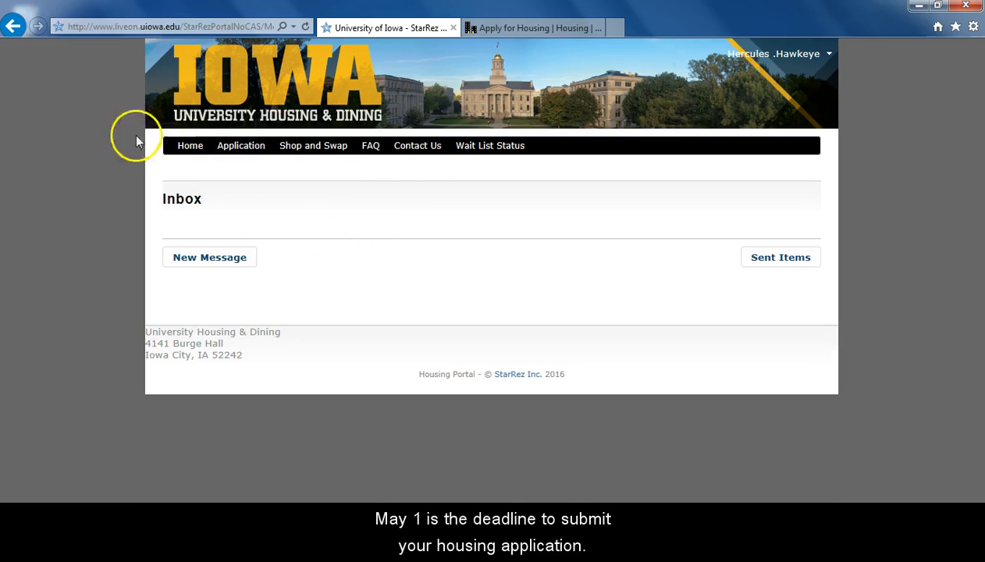
{"action": "left_click", "coordinate": [22, 29]}
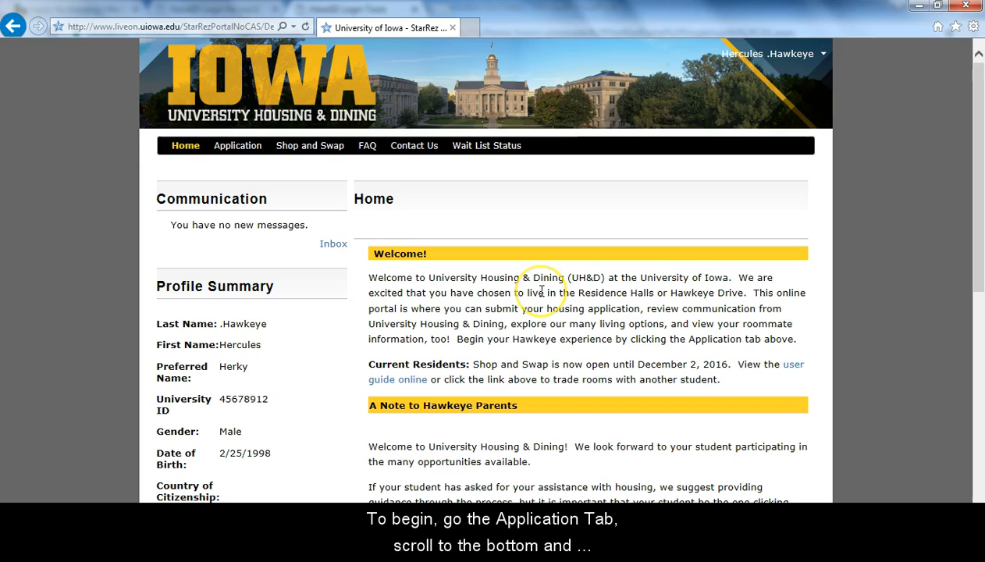
Open the new first-year residence halls application for Academic Year 2017-18.
{"action": "left_click", "coordinate": [249, 147]}
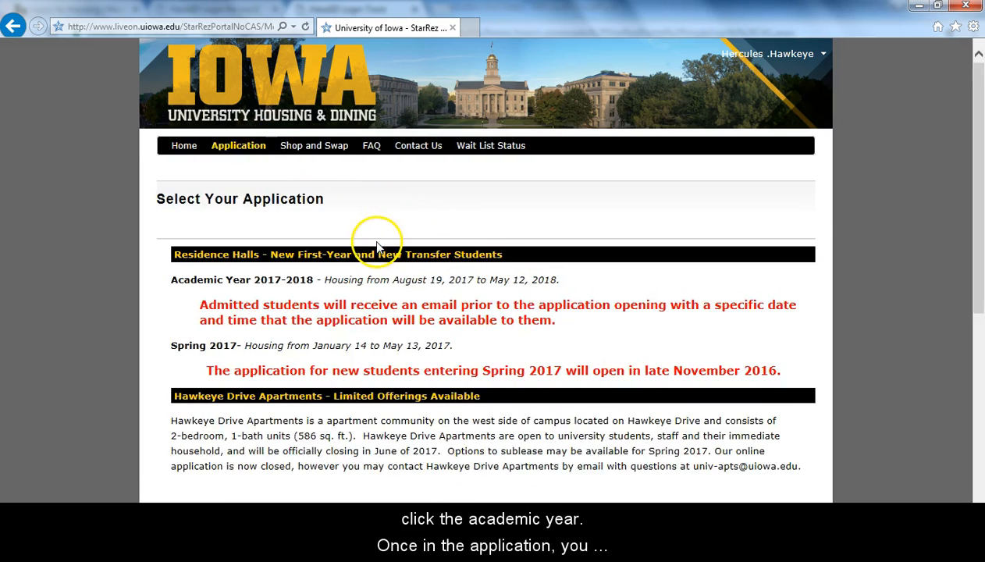
{"action": "scroll", "coordinate": [360, 265], "scroll_direction": "down", "scroll_amount": 10}
{"action": "left_click", "coordinate": [177, 314]}
{"action": "left_click", "coordinate": [226, 407]}
Read the application steps and portal navigation legend on the start page, and save and continue to personal information.
{"action": "scroll", "coordinate": [394, 373], "scroll_direction": "down", "scroll_amount": 5}
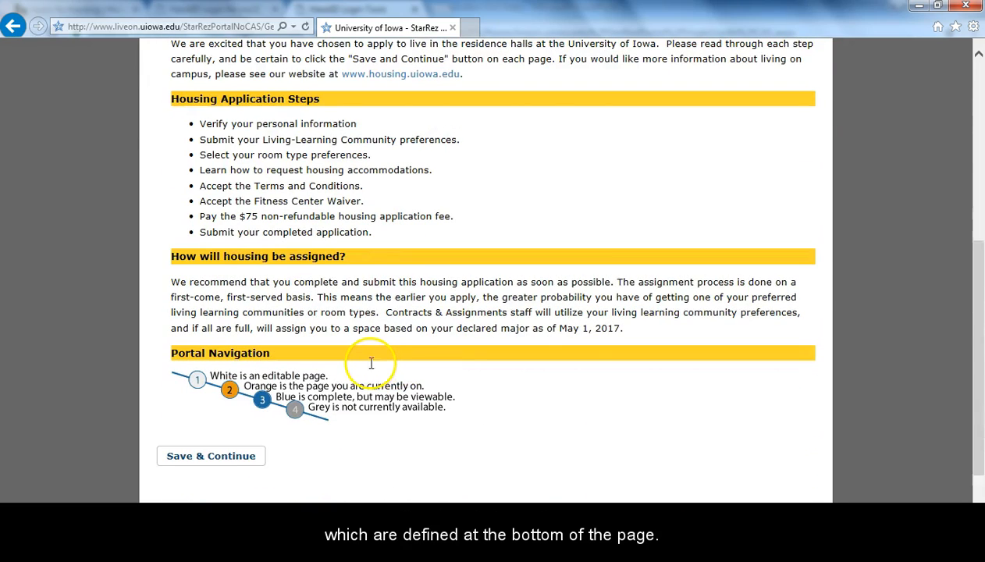
{"action": "scroll", "coordinate": [371, 363], "scroll_direction": "up", "scroll_amount": 4}
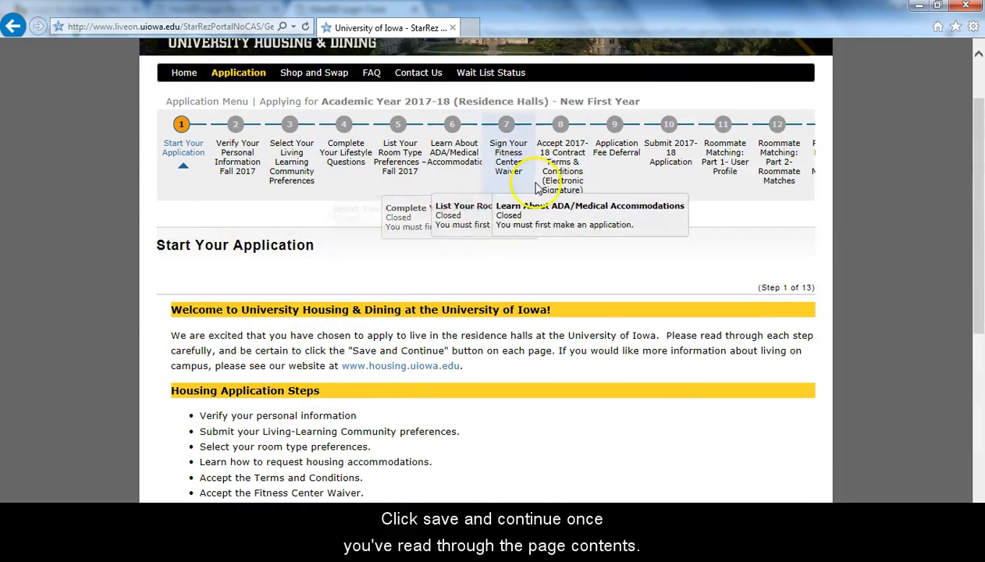
{"action": "scroll", "coordinate": [708, 238], "scroll_direction": "down", "scroll_amount": 4}
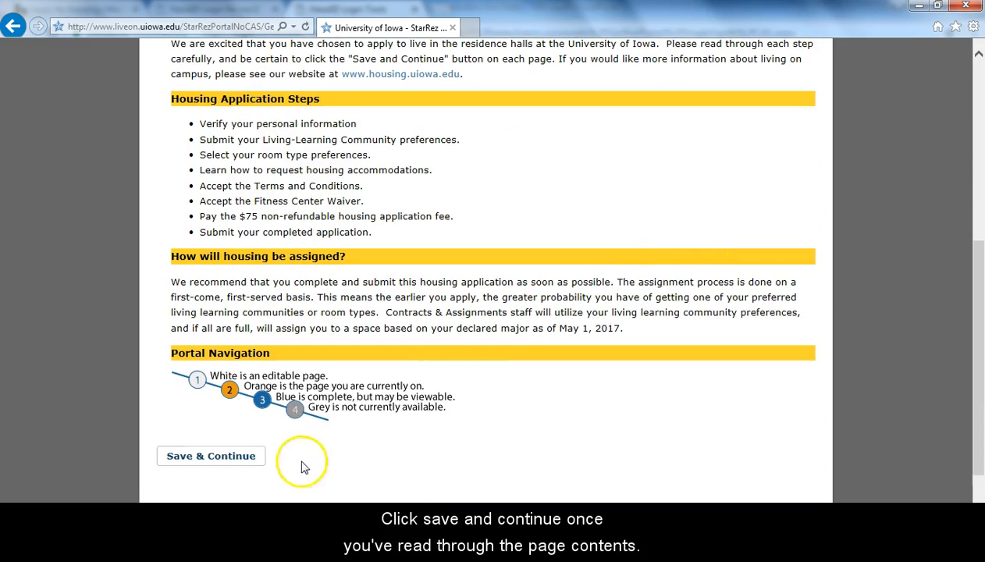
{"action": "left_click", "coordinate": [242, 460]}
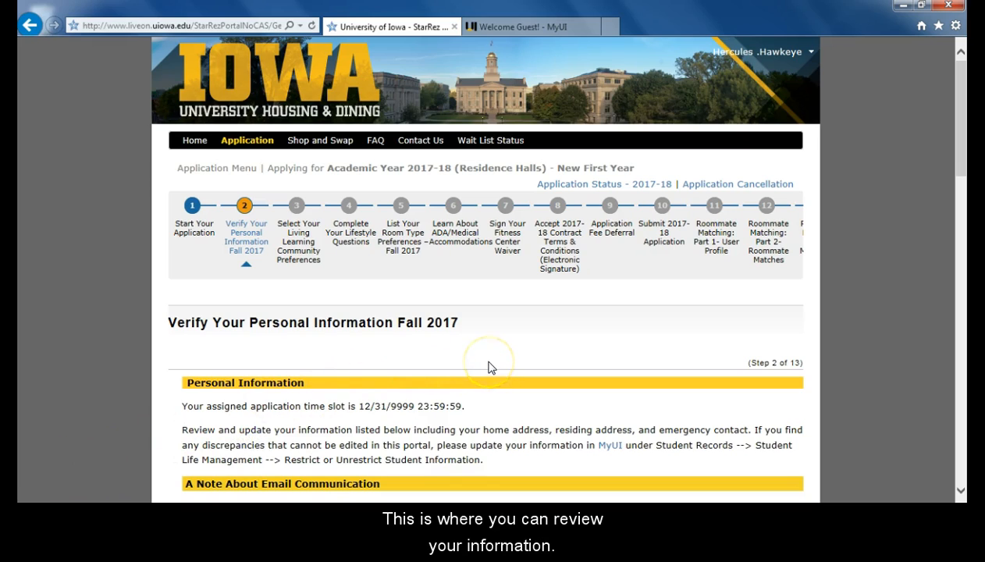
Review the email notice, personal information and parent/guardian details on the verification page.
{"action": "scroll", "coordinate": [489, 368], "scroll_direction": "down", "scroll_amount": 5}
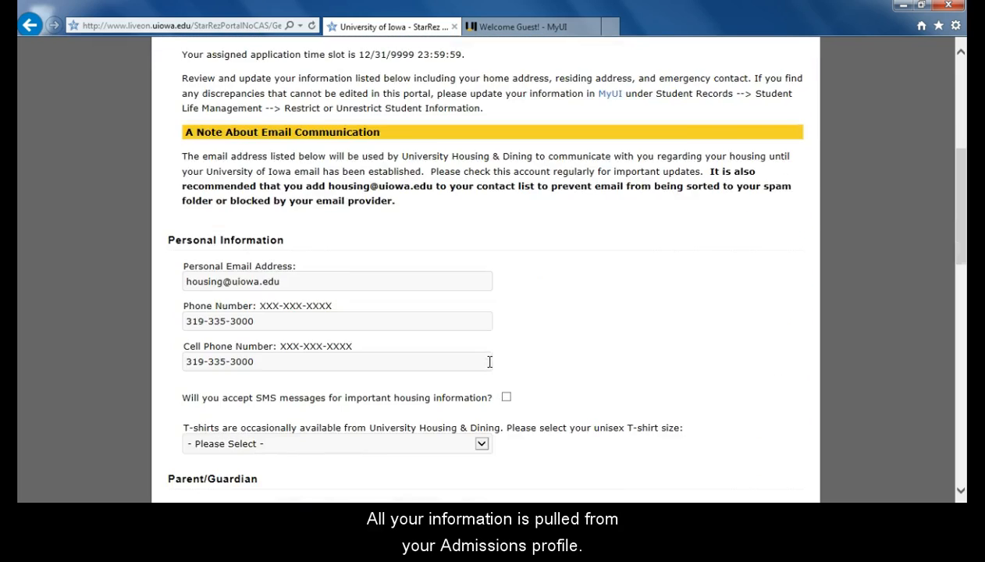
{"action": "scroll", "coordinate": [490, 367], "scroll_direction": "down", "scroll_amount": 1}
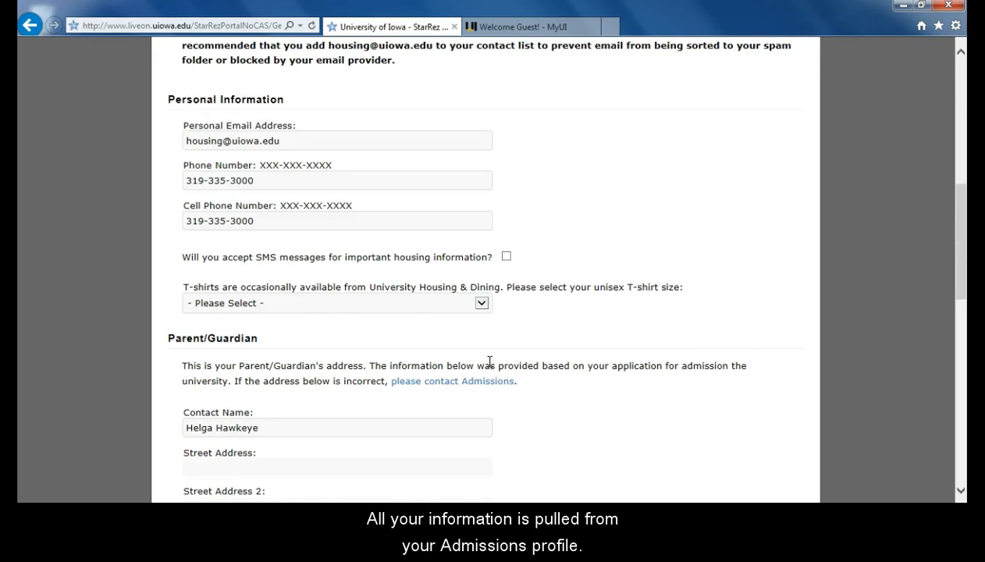
{"action": "scroll", "coordinate": [489, 361], "scroll_direction": "down", "scroll_amount": 1}
{"action": "scroll", "coordinate": [489, 361], "scroll_direction": "down", "scroll_amount": 1}
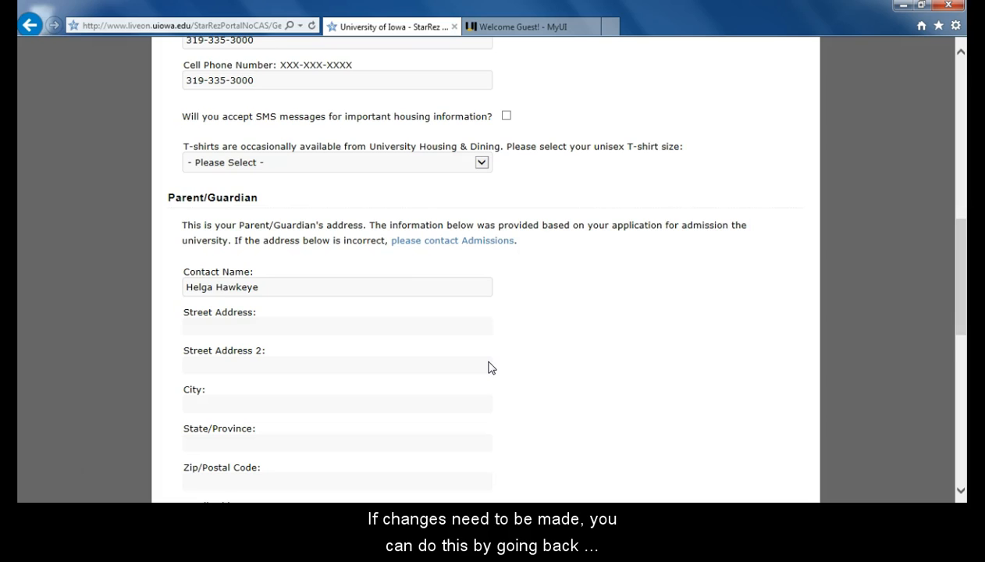
{"action": "scroll", "coordinate": [489, 368], "scroll_direction": "down", "scroll_amount": 1}
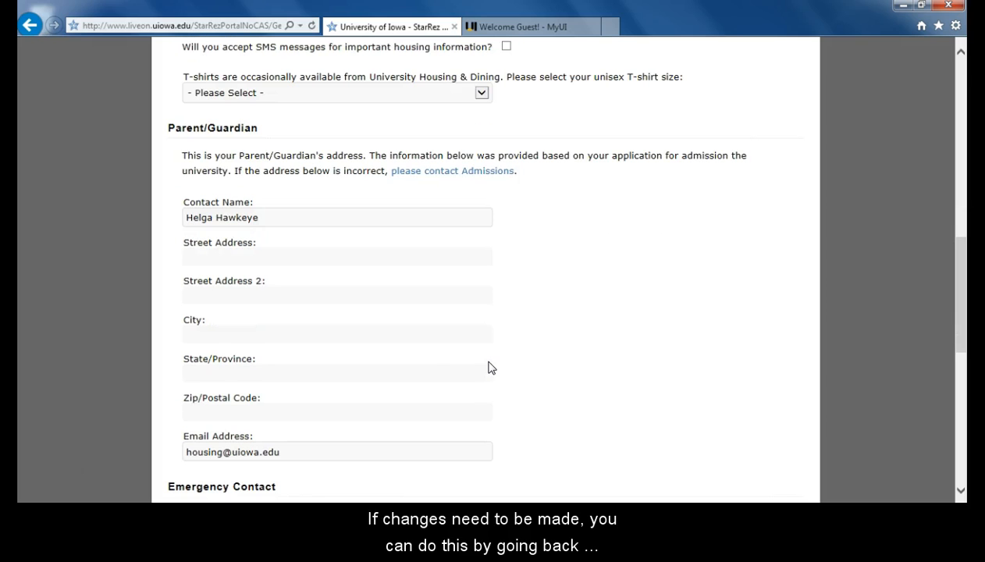
View the MyUI site used for correcting information, return to the application and open the unisex T-shirt size choices.
{"action": "left_click", "coordinate": [551, 27]}
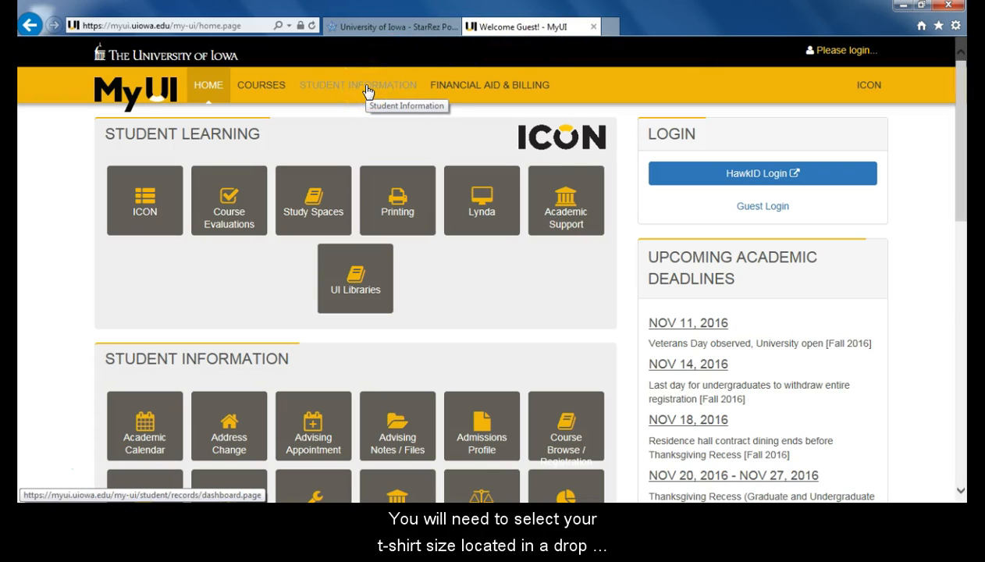
{"action": "left_click", "coordinate": [402, 27]}
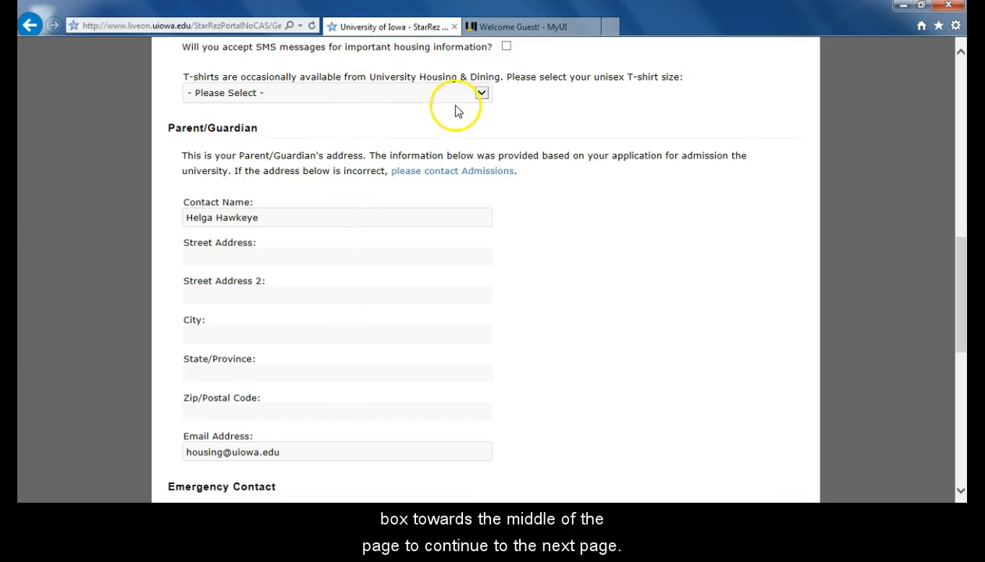
{"action": "left_click", "coordinate": [480, 93]}
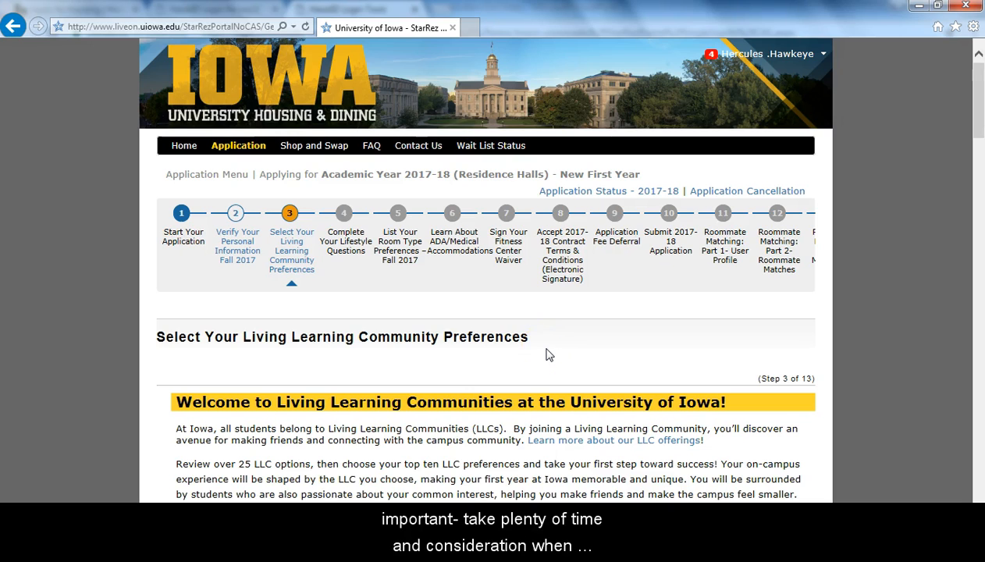
Read the Living Learning Community introduction and eligibility requirements, and browse the available communities.
{"action": "scroll", "coordinate": [546, 355], "scroll_direction": "down", "scroll_amount": 4}
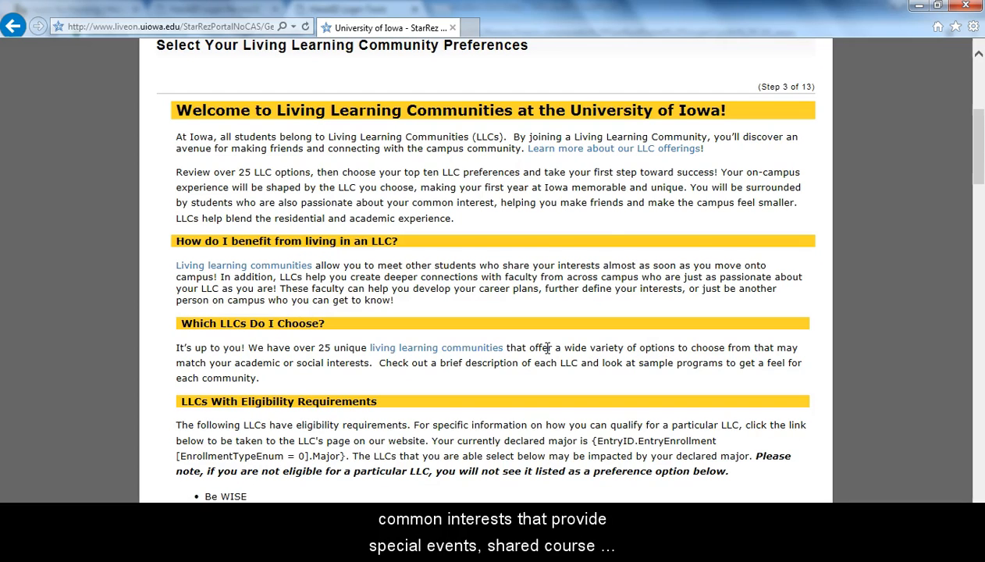
{"action": "scroll", "coordinate": [547, 348], "scroll_direction": "down", "scroll_amount": 1}
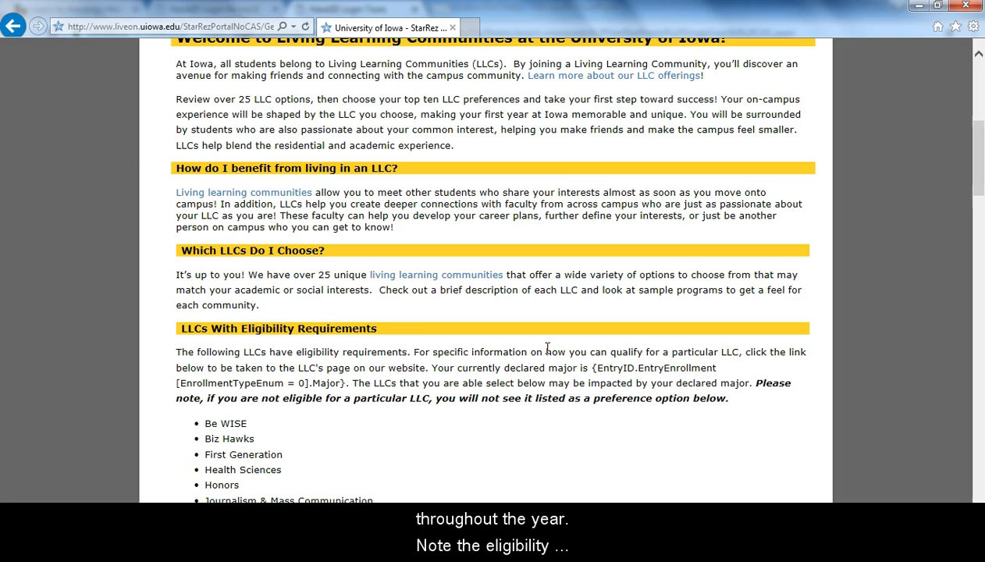
{"action": "scroll", "coordinate": [547, 348], "scroll_direction": "down", "scroll_amount": 1}
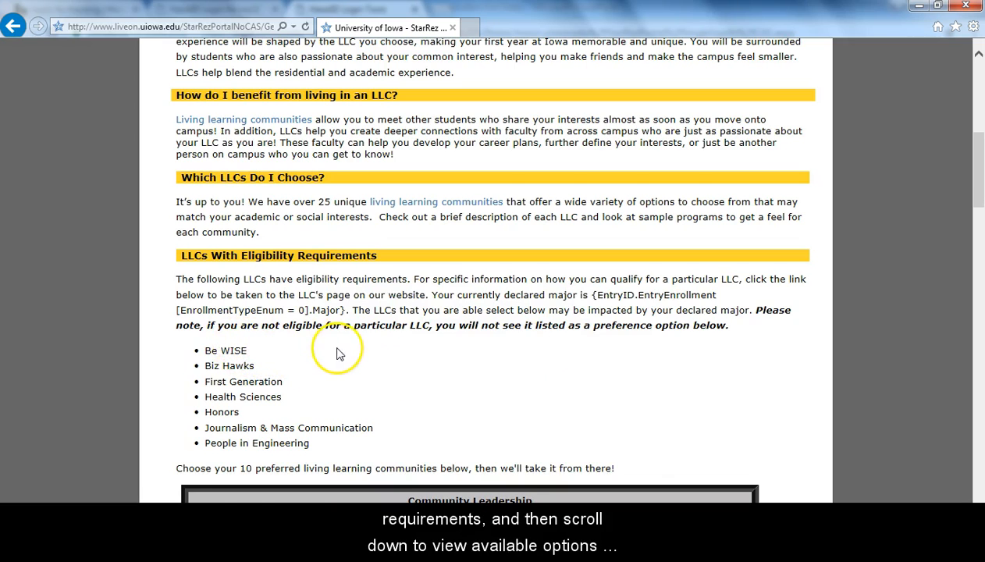
{"action": "scroll", "coordinate": [343, 355], "scroll_direction": "down", "scroll_amount": 3}
{"action": "scroll", "coordinate": [343, 356], "scroll_direction": "down", "scroll_amount": 3}
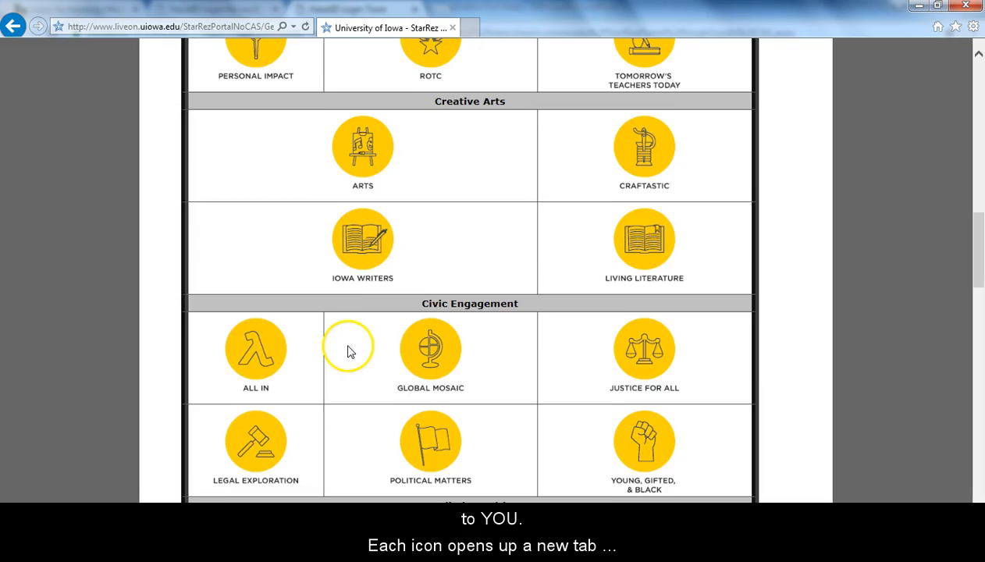
Open the Craftastic community's description, read its programming details and return to the application.
{"action": "scroll", "coordinate": [349, 352], "scroll_direction": "up", "scroll_amount": 1}
{"action": "left_click", "coordinate": [641, 234]}
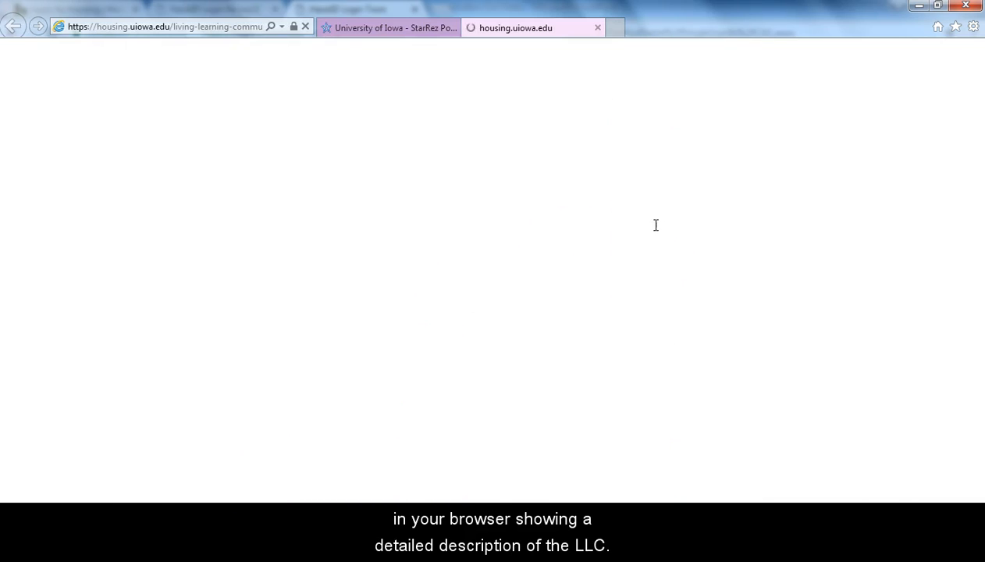
{"action": "scroll", "coordinate": [579, 261], "scroll_direction": "down", "scroll_amount": 2}
{"action": "scroll", "coordinate": [533, 251], "scroll_direction": "up", "scroll_amount": 2}
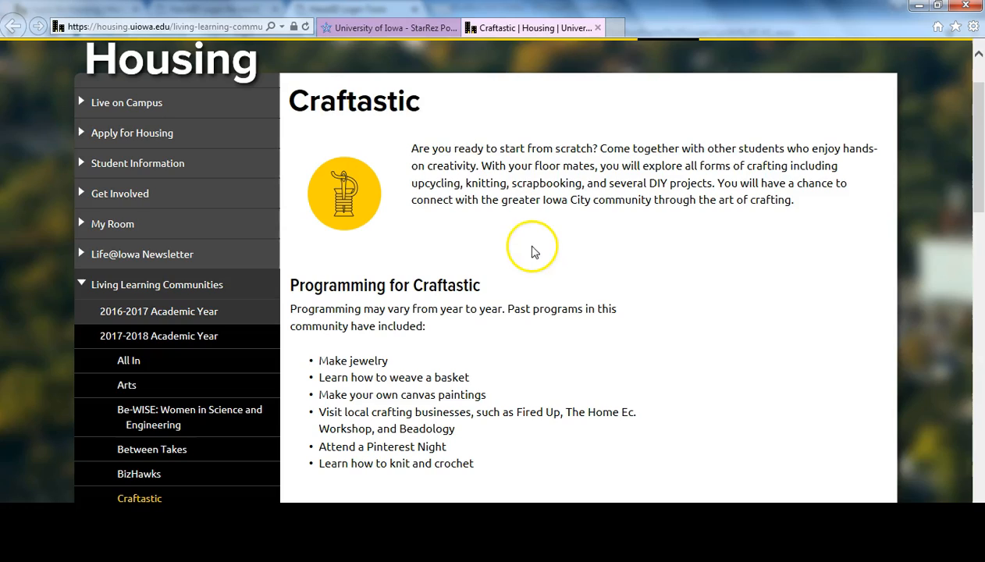
{"action": "left_click", "coordinate": [396, 29]}
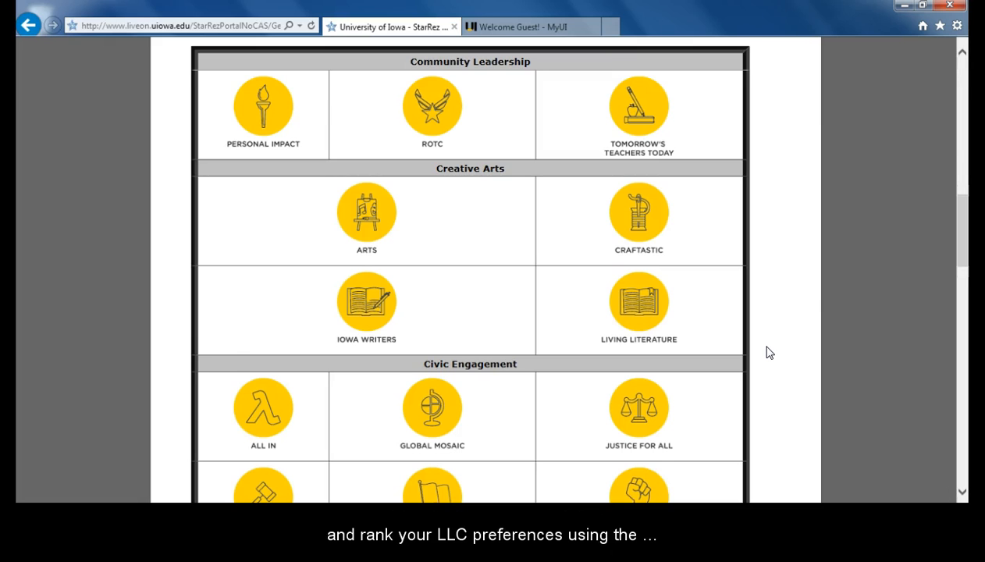
Set Living-Learning Community preferences 1 to 3 to Arts, Between Takes and Craftastic.
{"action": "scroll", "coordinate": [768, 353], "scroll_direction": "down", "scroll_amount": 8}
{"action": "scroll", "coordinate": [769, 353], "scroll_direction": "down", "scroll_amount": 5}
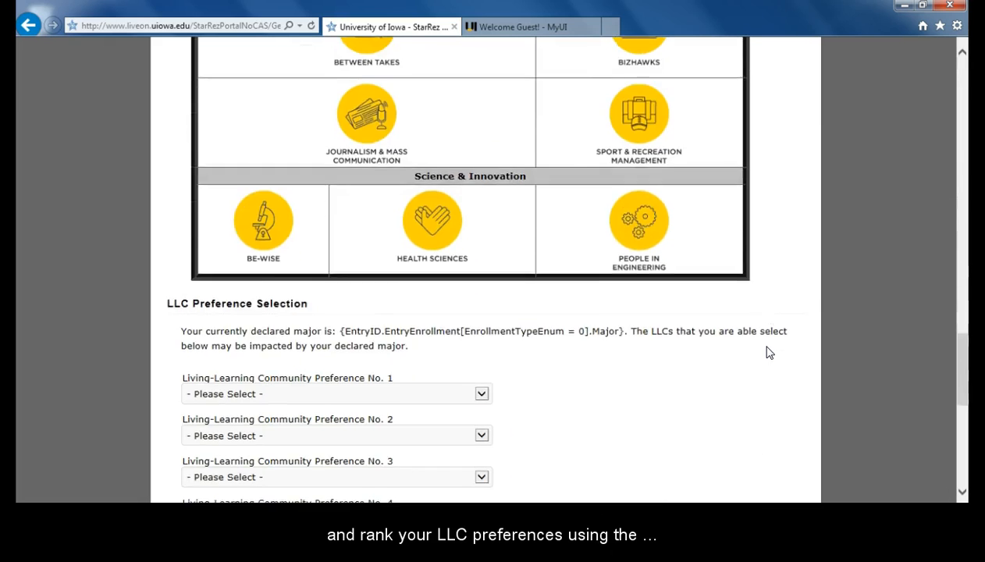
{"action": "left_click", "coordinate": [481, 76]}
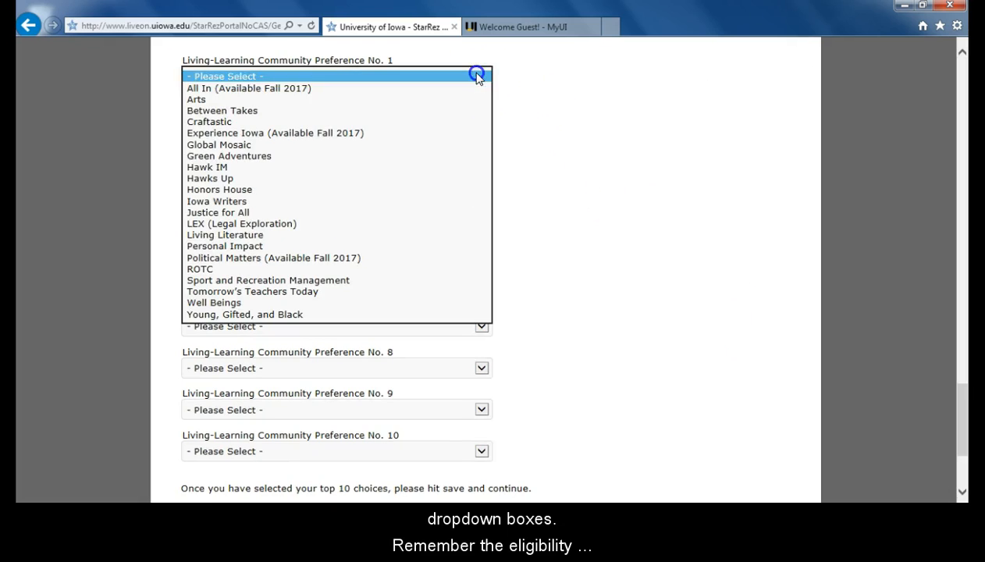
{"action": "left_click", "coordinate": [460, 97]}
{"action": "left_click", "coordinate": [481, 118]}
{"action": "left_click", "coordinate": [462, 152]}
{"action": "left_click", "coordinate": [483, 162]}
{"action": "left_click", "coordinate": [460, 204]}
Set Living-Learning Community preferences 4 to 6 to Experience Iowa (Available Fall 2017), Hawk IM and Honors House.
{"action": "left_click", "coordinate": [481, 202]}
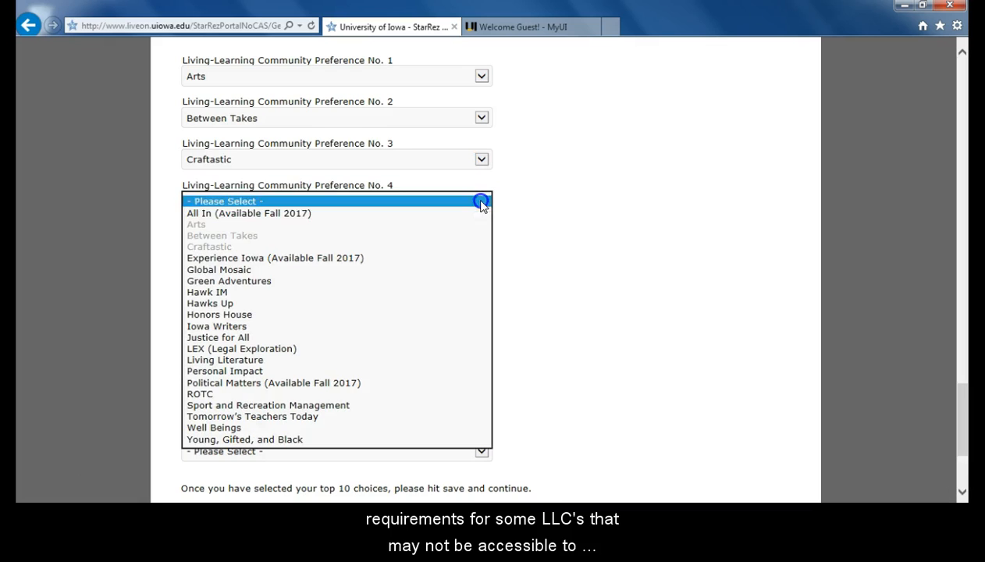
{"action": "left_click", "coordinate": [451, 258]}
{"action": "left_click", "coordinate": [481, 243]}
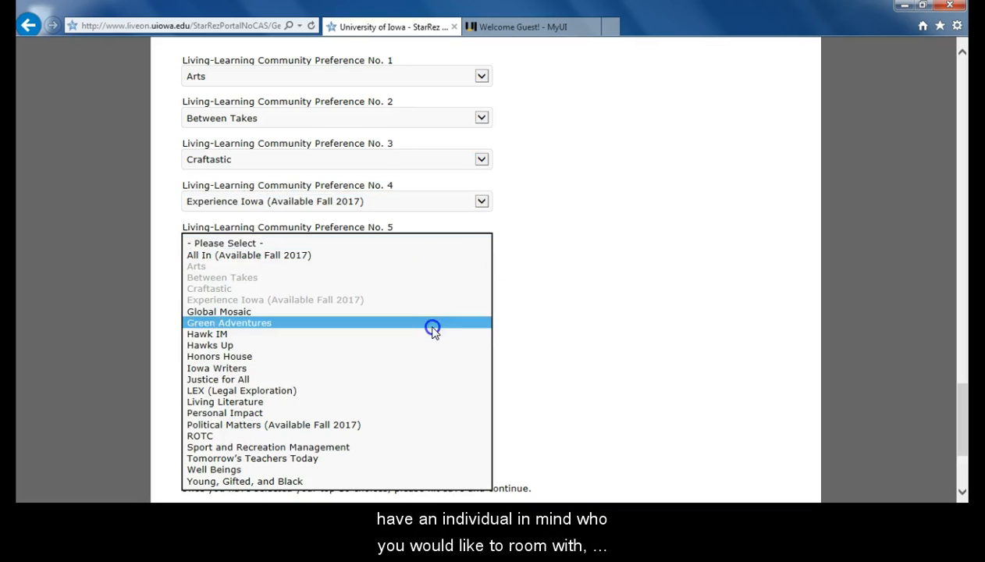
{"action": "left_click", "coordinate": [439, 333]}
{"action": "left_click", "coordinate": [478, 286]}
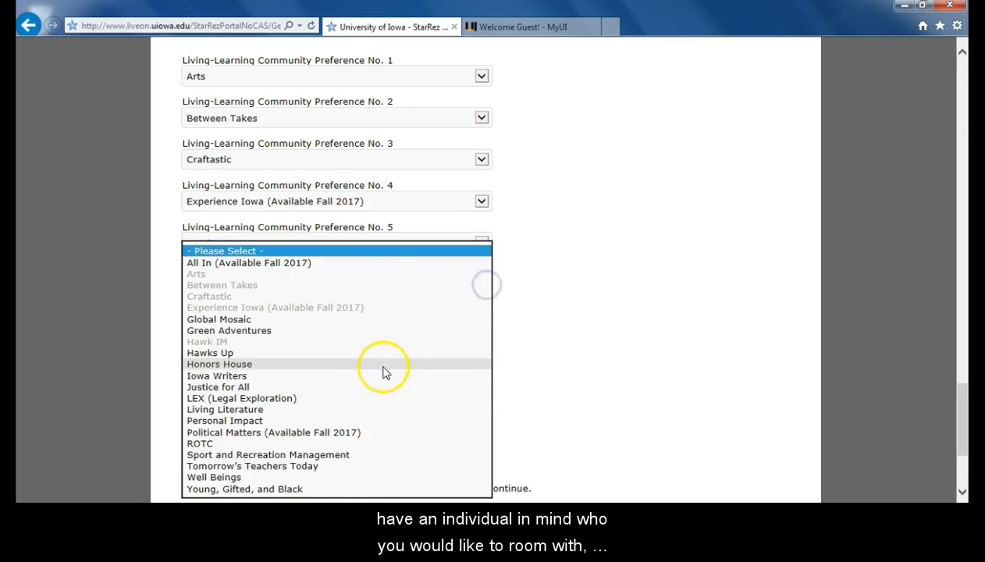
{"action": "left_click", "coordinate": [382, 364]}
Set community preferences 7 to 9 to Iowa Writers, Political Matters (Available Fall 2017) and Tomorrow's Teachers Today, and choose a tenth preference.
{"action": "left_click", "coordinate": [482, 328]}
{"action": "left_click", "coordinate": [391, 385]}
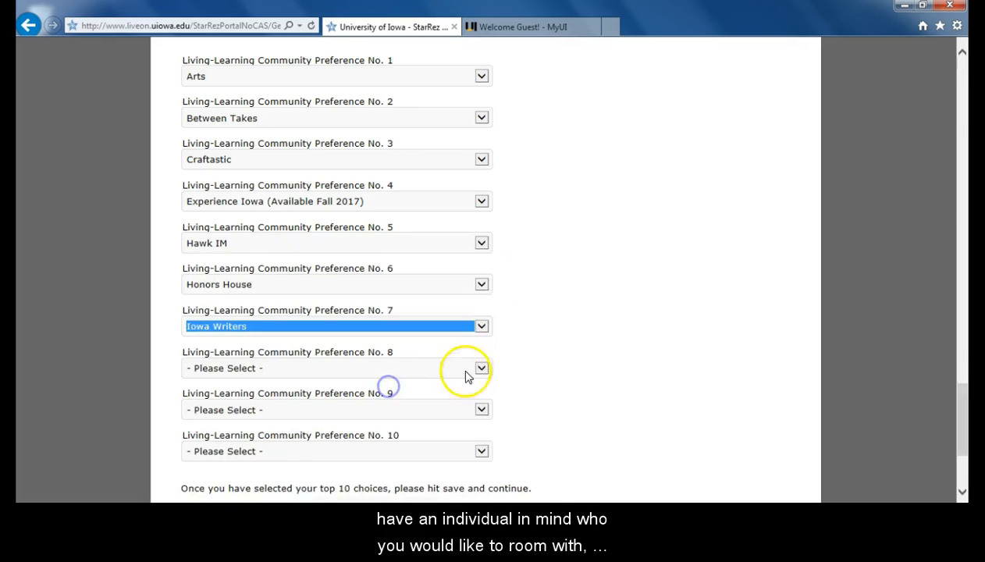
{"action": "left_click", "coordinate": [481, 364]}
{"action": "left_click", "coordinate": [417, 441]}
{"action": "left_click", "coordinate": [481, 410]}
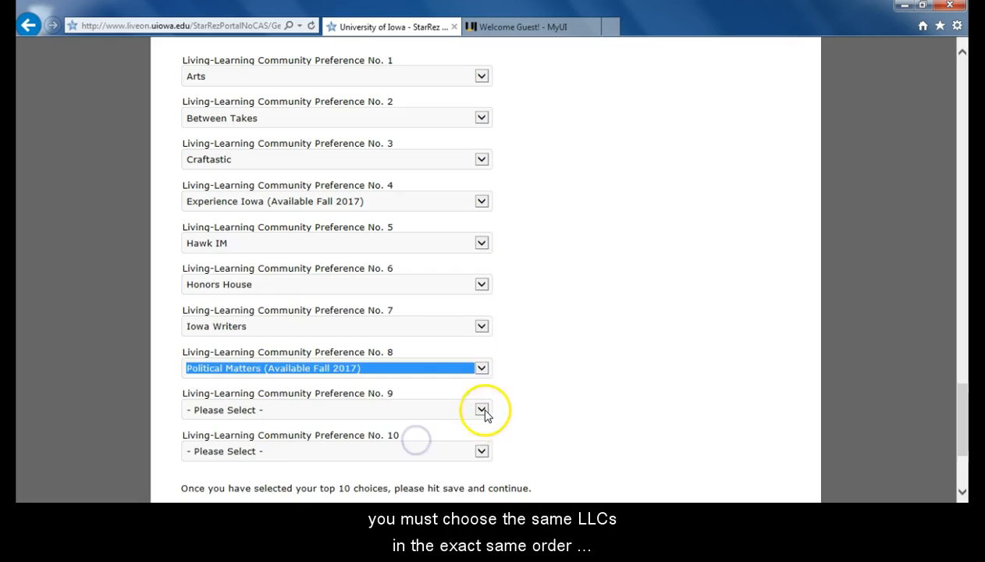
{"action": "left_click", "coordinate": [409, 466]}
{"action": "left_click", "coordinate": [482, 453]}
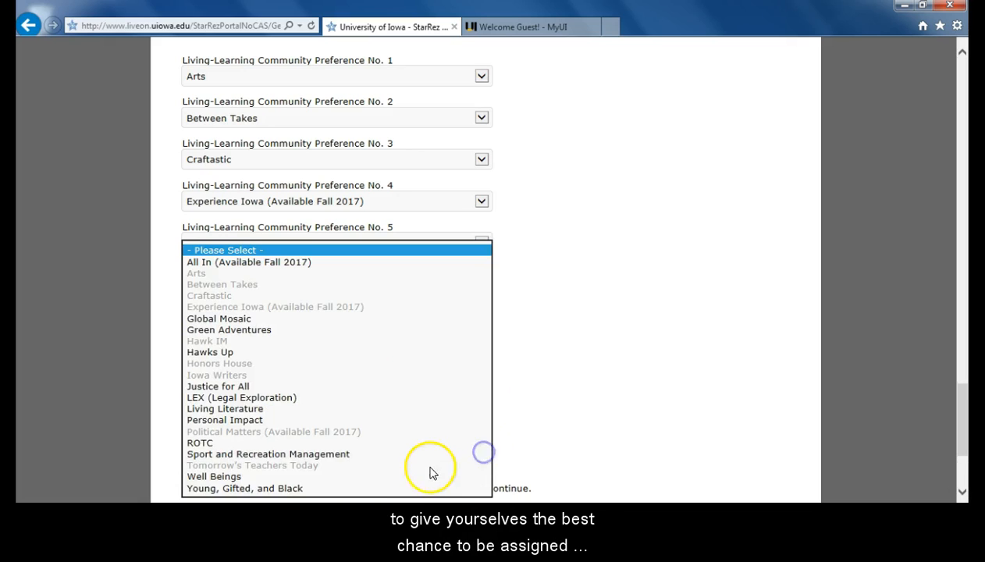
{"action": "left_click", "coordinate": [428, 470]}
{"action": "scroll", "coordinate": [530, 459], "scroll_direction": "down", "scroll_amount": 2}
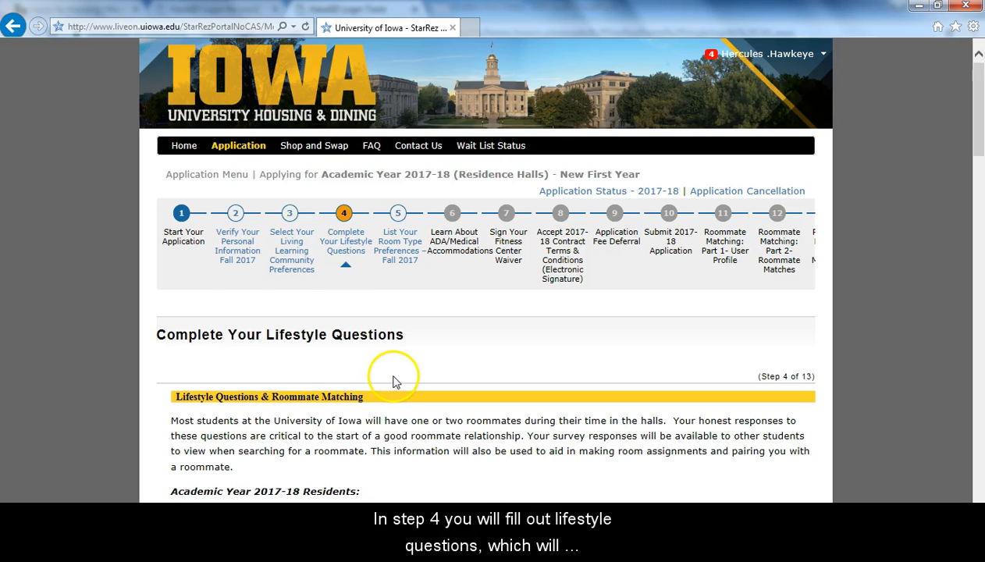
Set the bedtime slider one notch below Stays up late, the sleep environment one notch above Very quiet, and the room temperature to the middle.
{"action": "scroll", "coordinate": [394, 381], "scroll_direction": "down", "scroll_amount": 1}
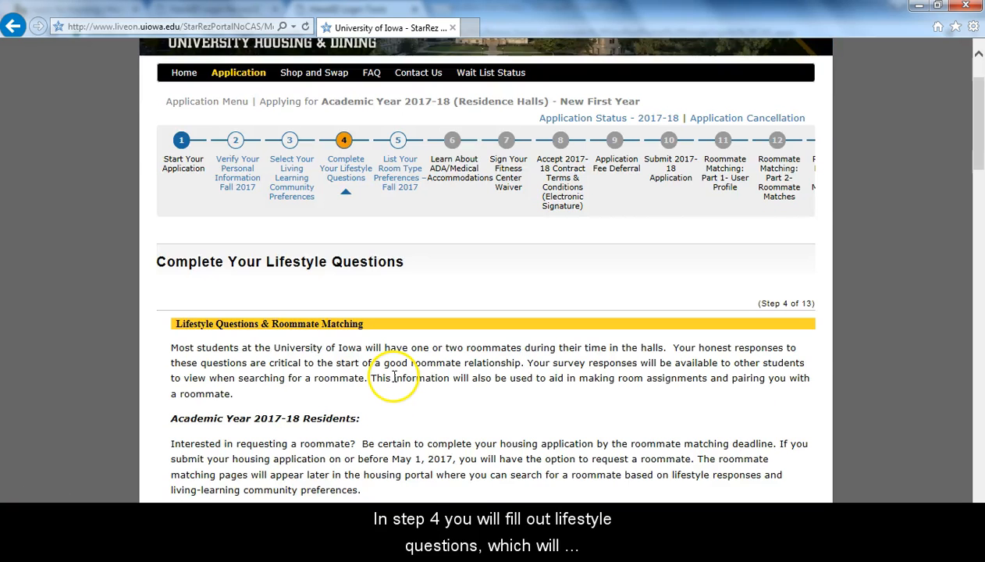
{"action": "scroll", "coordinate": [394, 379], "scroll_direction": "down", "scroll_amount": 1}
{"action": "scroll", "coordinate": [394, 379], "scroll_direction": "down", "scroll_amount": 3}
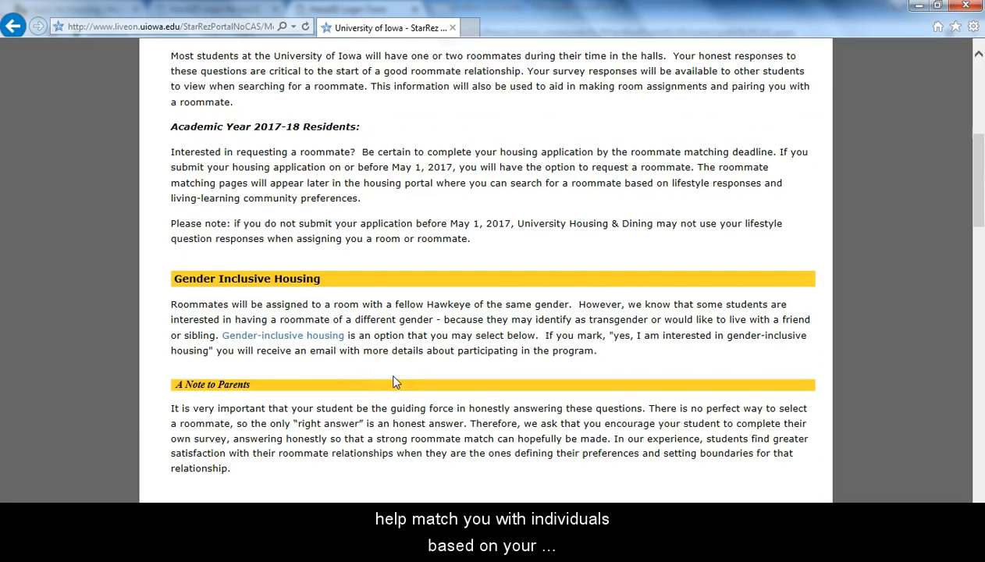
{"action": "scroll", "coordinate": [395, 383], "scroll_direction": "down", "scroll_amount": 4}
{"action": "left_click", "coordinate": [624, 304]}
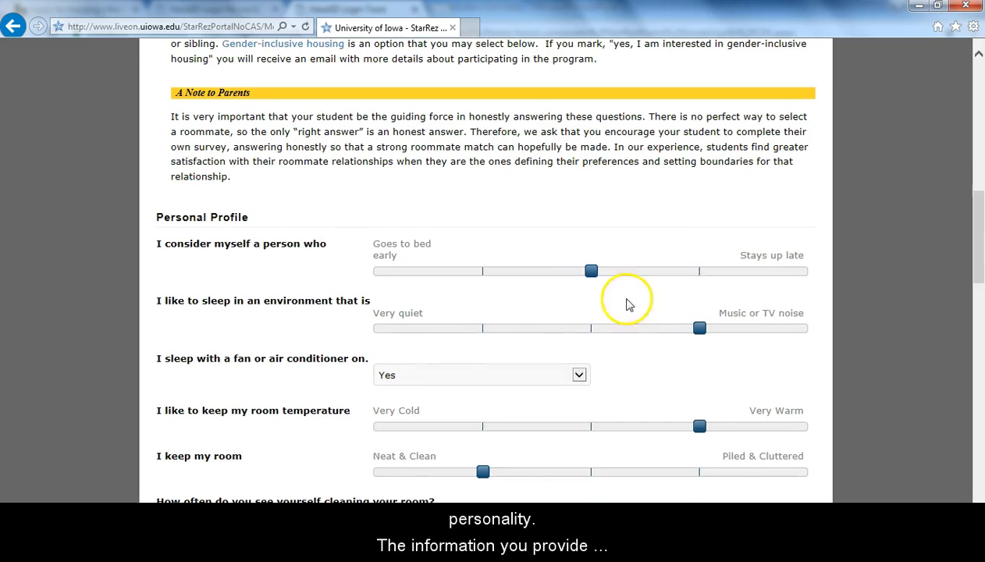
{"action": "left_click", "coordinate": [699, 273]}
{"action": "left_click", "coordinate": [484, 328]}
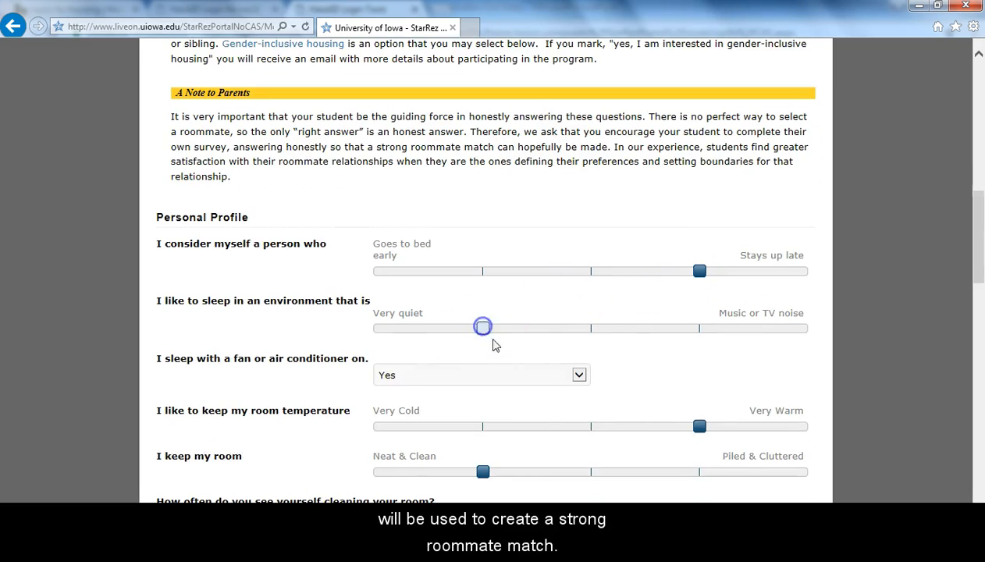
{"action": "left_click", "coordinate": [591, 426]}
Set room cleaning between Daily and Weekly, eating habits to 4 (Eats chicken, fish, & pork but no red meat), and food choices to 2.
{"action": "scroll", "coordinate": [640, 375], "scroll_direction": "down", "scroll_amount": 2}
{"action": "left_click", "coordinate": [704, 326]}
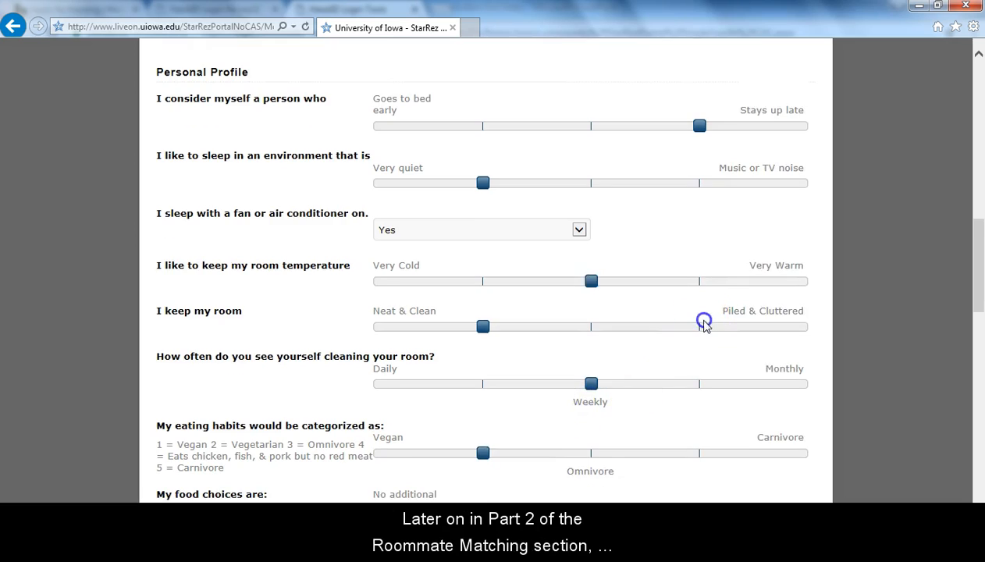
{"action": "scroll", "coordinate": [704, 326], "scroll_direction": "down", "scroll_amount": 2}
{"action": "left_click", "coordinate": [483, 238]}
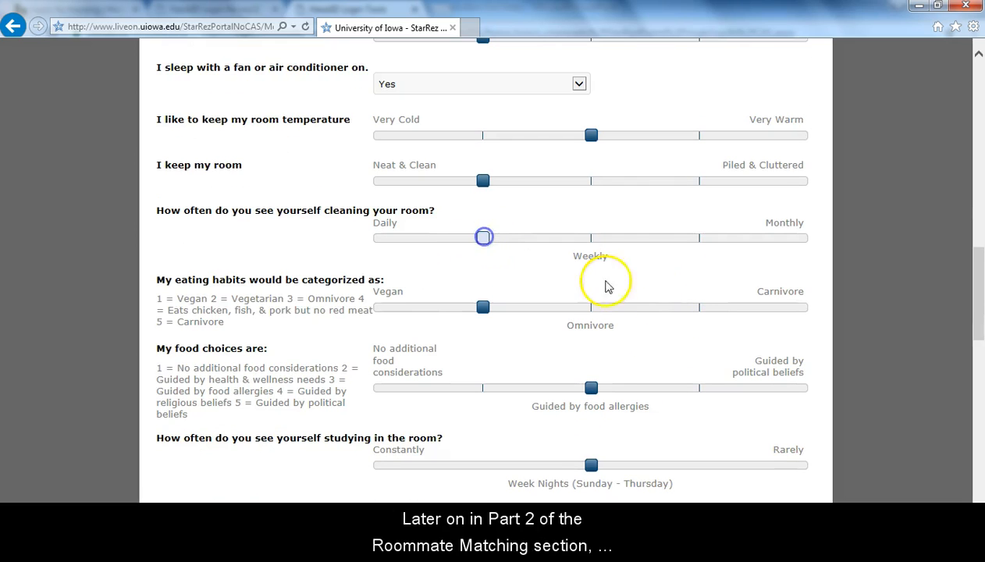
{"action": "left_click", "coordinate": [702, 312]}
{"action": "scroll", "coordinate": [664, 305], "scroll_direction": "down", "scroll_amount": 2}
{"action": "left_click", "coordinate": [485, 248]}
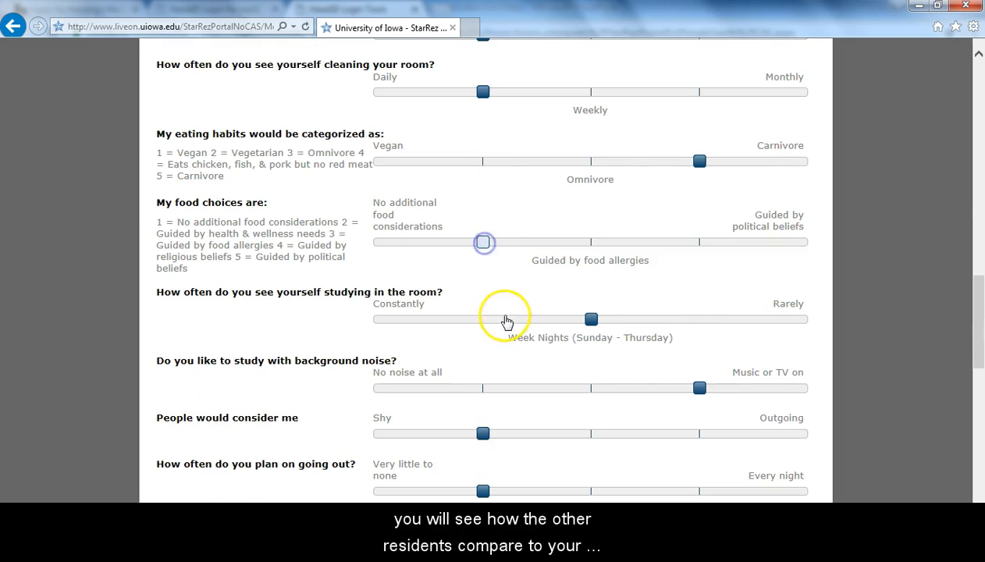
Set studying in the room one notch before Rarely, the Shy to Outgoing answer to the middle, and going out one notch below Every night.
{"action": "left_click", "coordinate": [686, 321]}
{"action": "scroll", "coordinate": [568, 258], "scroll_direction": "down", "scroll_amount": 3}
{"action": "left_click", "coordinate": [592, 215]}
{"action": "scroll", "coordinate": [640, 207], "scroll_direction": "down", "scroll_amount": 2}
{"action": "left_click", "coordinate": [700, 132]}
{"action": "scroll", "coordinate": [709, 197], "scroll_direction": "down", "scroll_amount": 4}
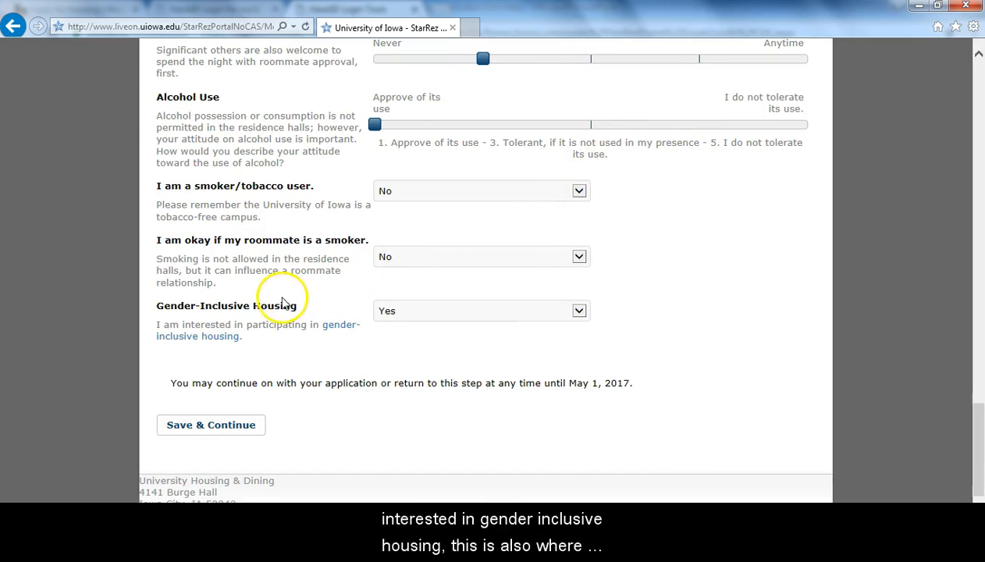
Answer Yes to interest in gender-inclusive housing and open the page with more information about the program.
{"action": "left_click", "coordinate": [449, 311]}
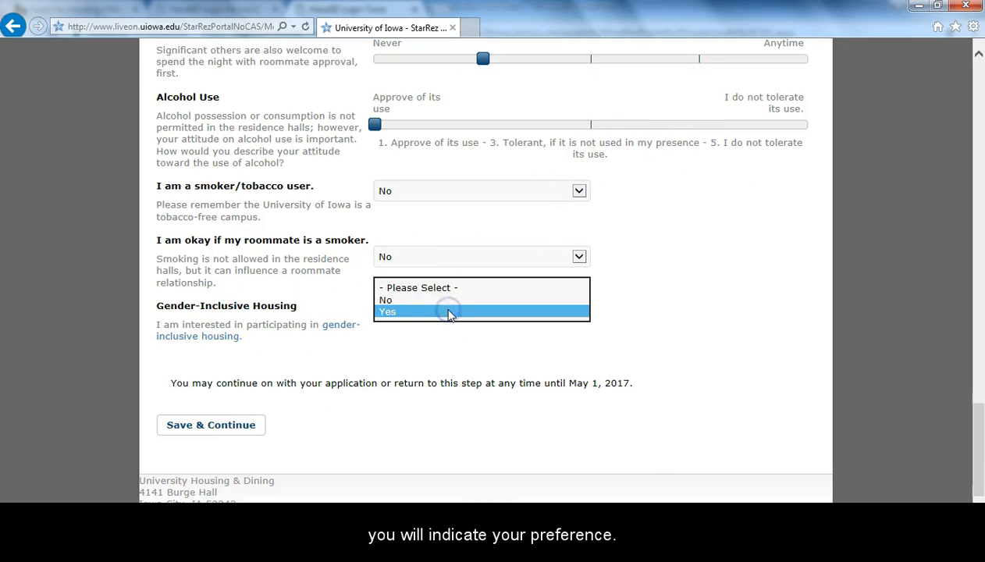
{"action": "left_click", "coordinate": [407, 311]}
{"action": "left_click", "coordinate": [399, 329]}
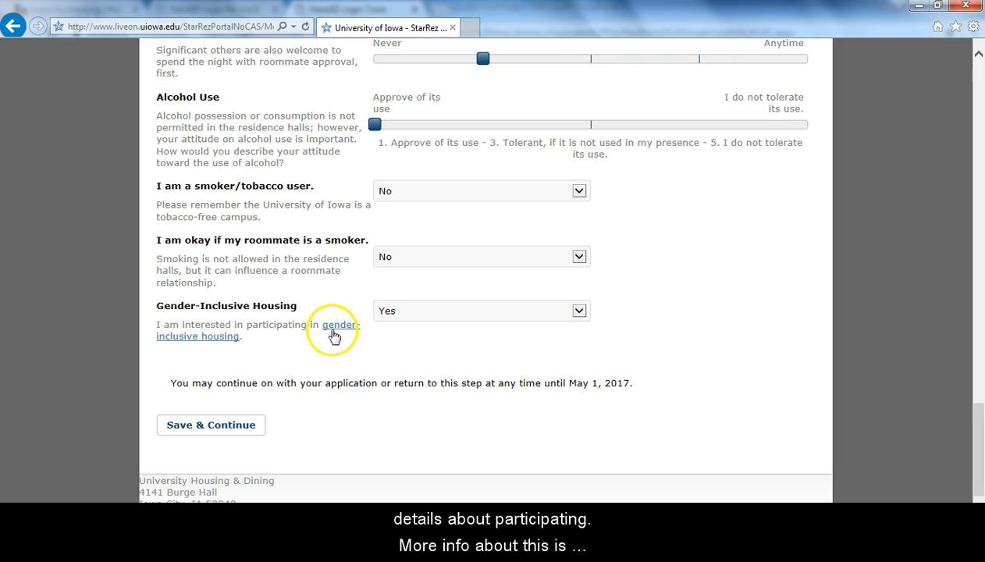
{"action": "left_click", "coordinate": [338, 331]}
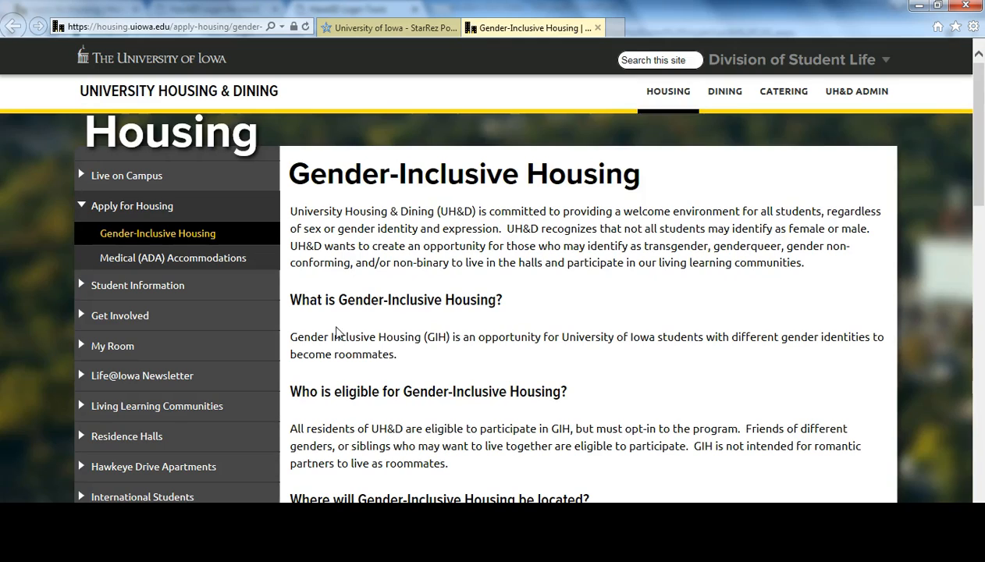
{"action": "scroll", "coordinate": [478, 312], "scroll_direction": "down", "scroll_amount": 1}
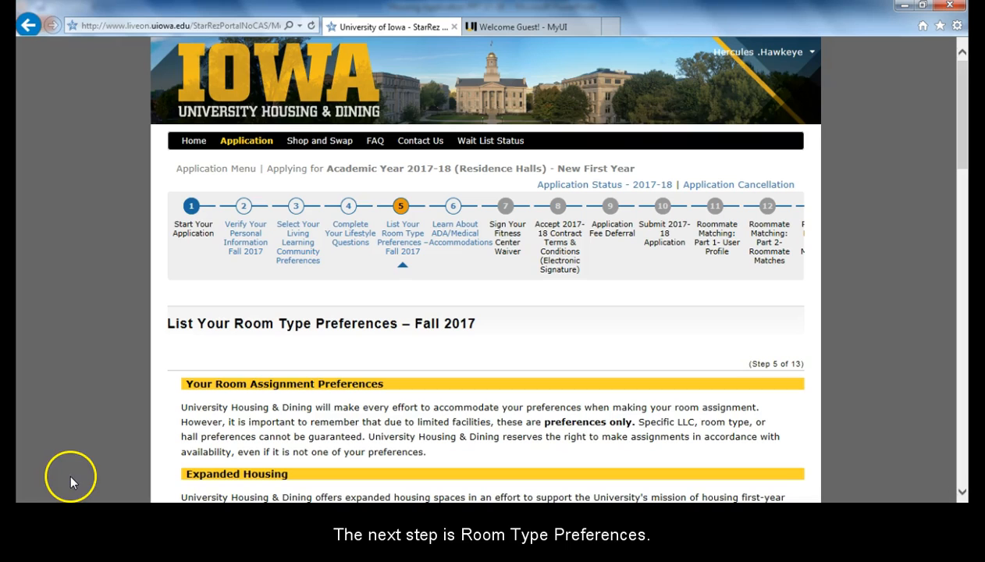
Set room type preferences 1 to 3 to Triple Room with Pod Configuration, Suite Style - Double with Shared Bathroom & Kitchen, and Single Room.
{"action": "scroll", "coordinate": [560, 319], "scroll_direction": "down", "scroll_amount": 3}
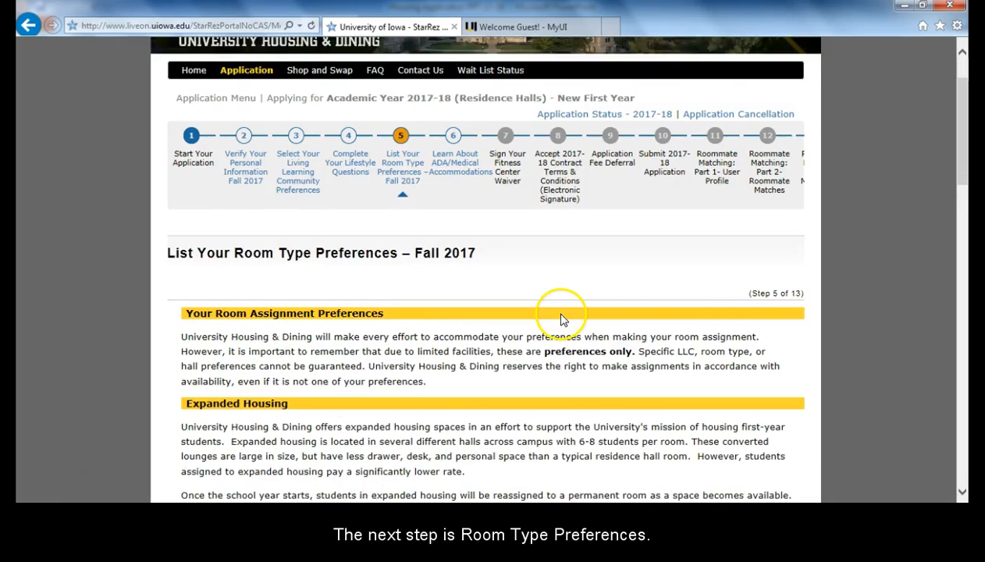
{"action": "scroll", "coordinate": [563, 317], "scroll_direction": "down", "scroll_amount": 5}
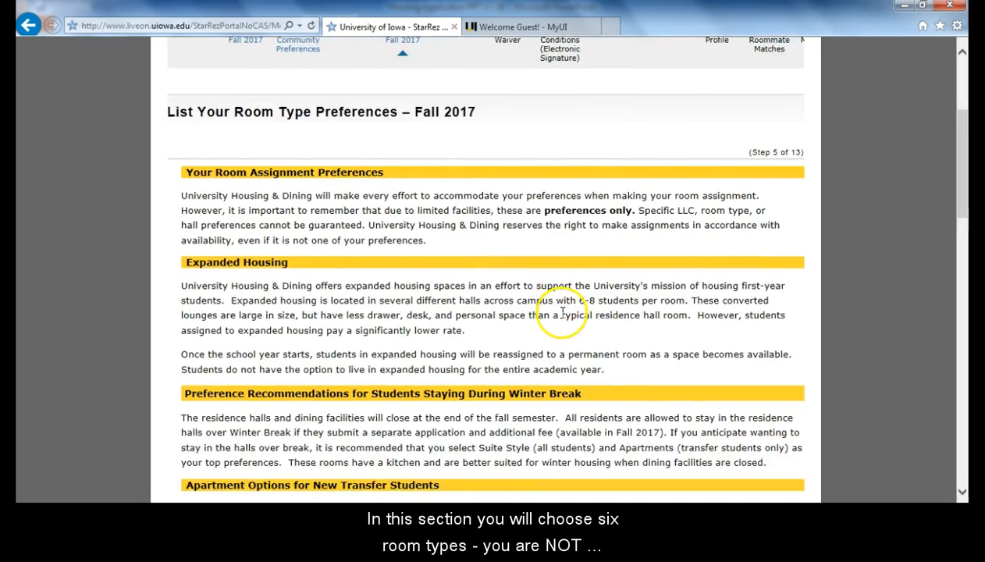
{"action": "scroll", "coordinate": [562, 312], "scroll_direction": "down", "scroll_amount": 2}
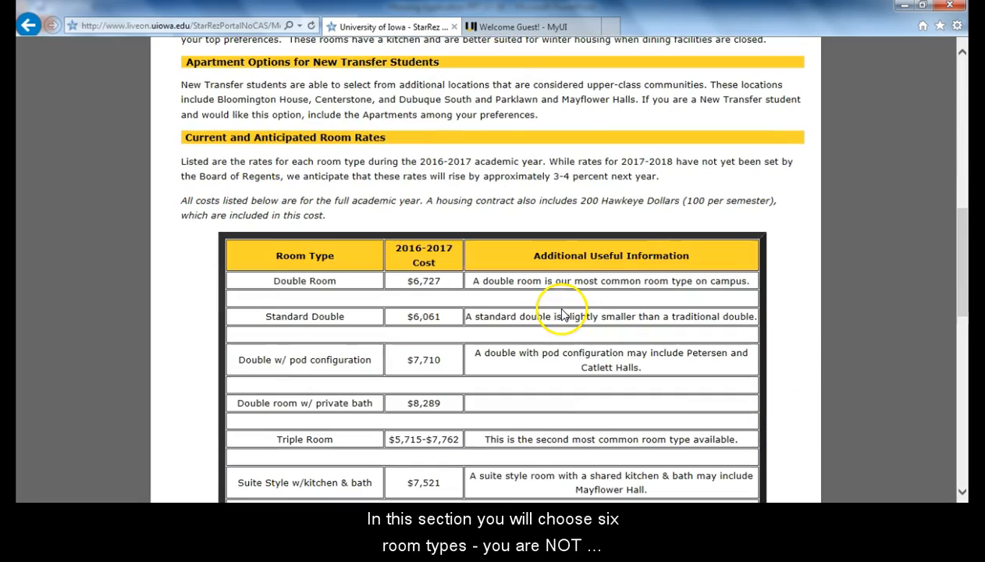
{"action": "scroll", "coordinate": [561, 312], "scroll_direction": "down", "scroll_amount": 2}
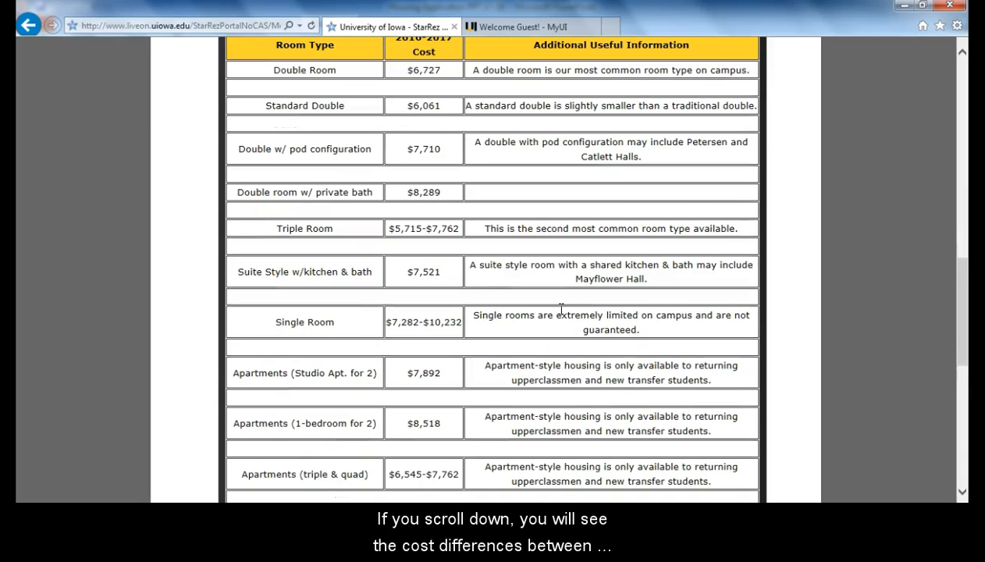
{"action": "scroll", "coordinate": [560, 309], "scroll_direction": "down", "scroll_amount": 1}
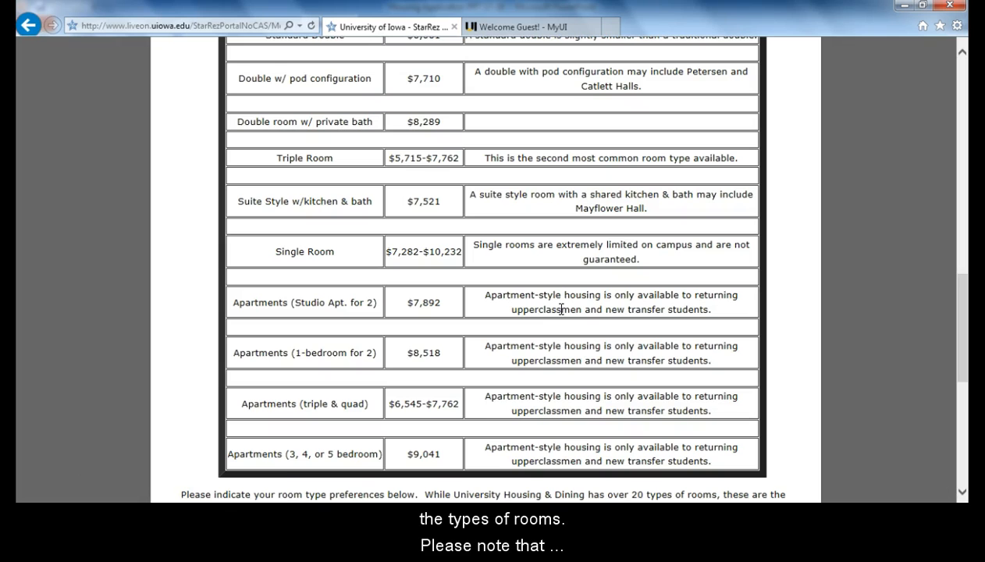
{"action": "scroll", "coordinate": [558, 312], "scroll_direction": "down", "scroll_amount": 5}
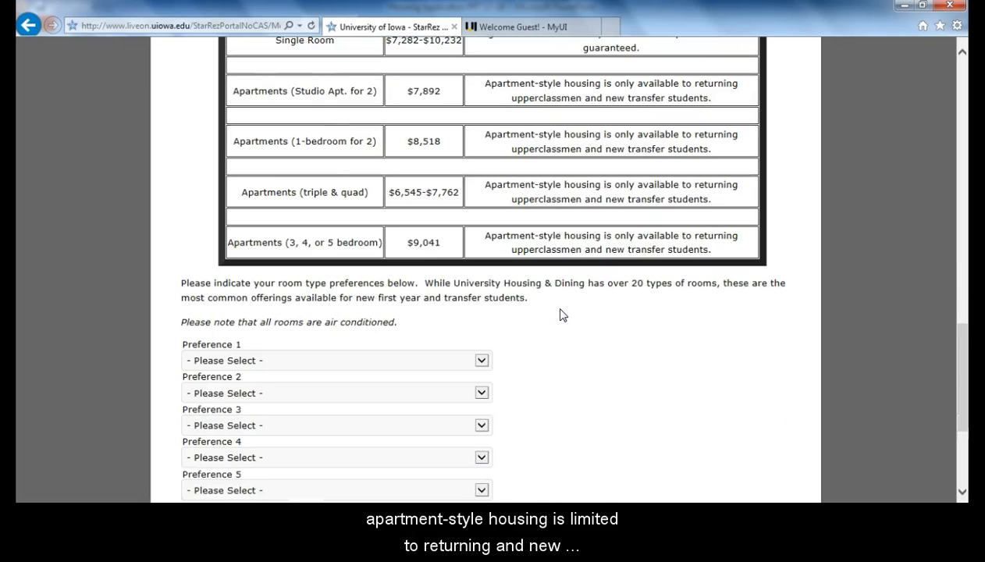
{"action": "left_click", "coordinate": [475, 218]}
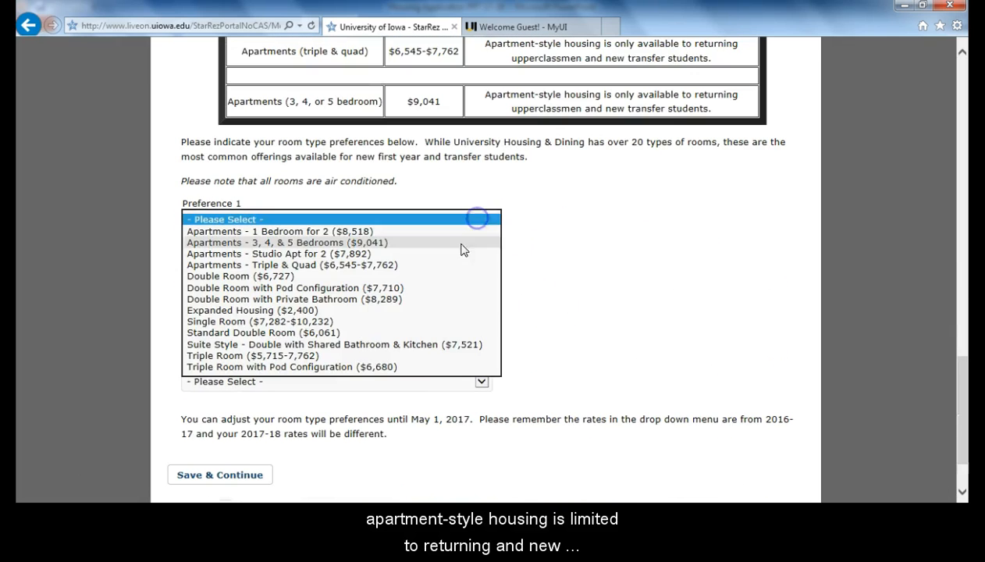
{"action": "left_click", "coordinate": [390, 370]}
{"action": "left_click", "coordinate": [482, 251]}
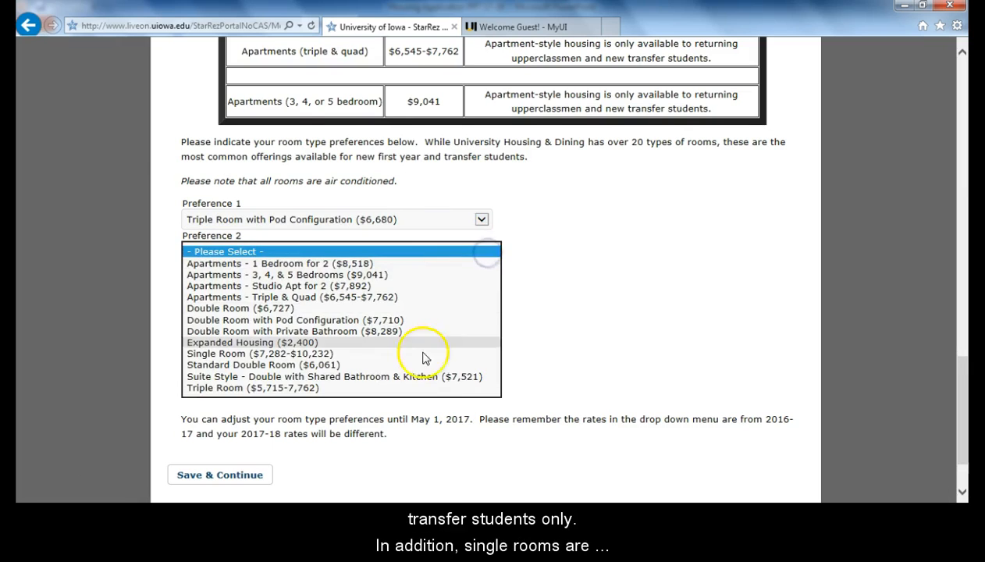
{"action": "left_click", "coordinate": [415, 373]}
{"action": "left_click", "coordinate": [482, 287]}
{"action": "left_click", "coordinate": [424, 390]}
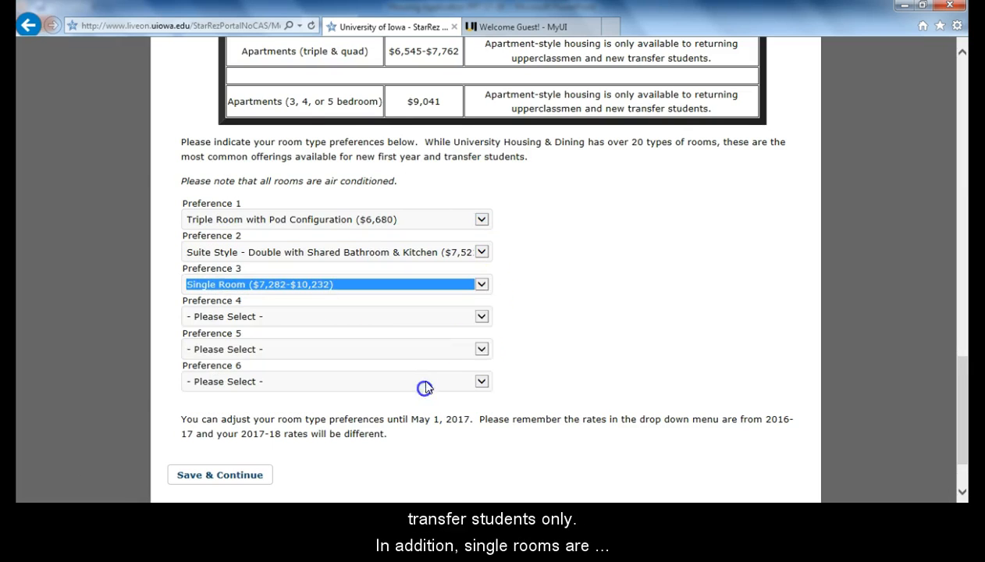
Set room type preferences 4 to 6 to Double Room with Private Bathroom, Double Room and Standard Double Room.
{"action": "left_click", "coordinate": [479, 317]}
{"action": "left_click", "coordinate": [418, 396]}
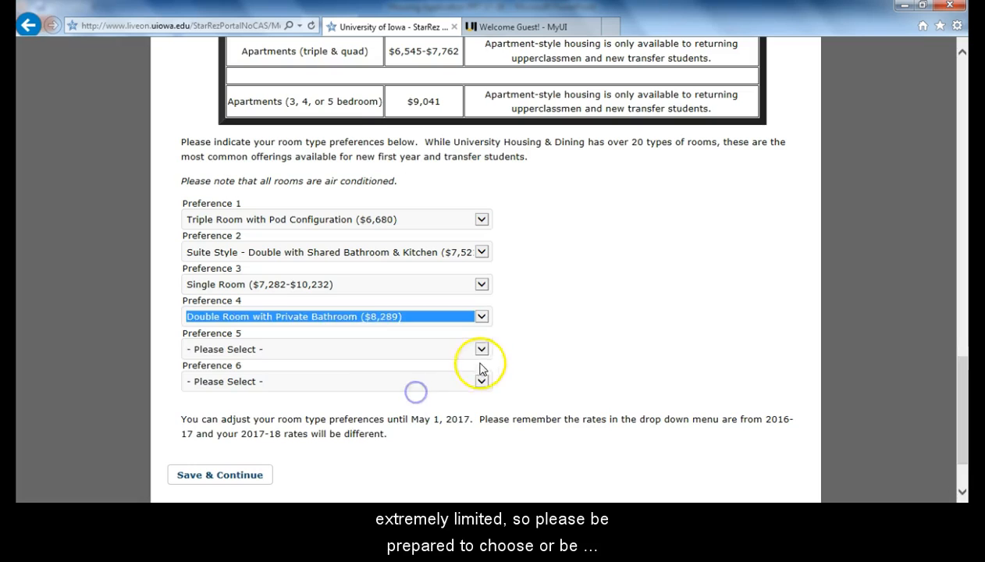
{"action": "left_click", "coordinate": [482, 348]}
{"action": "left_click", "coordinate": [426, 406]}
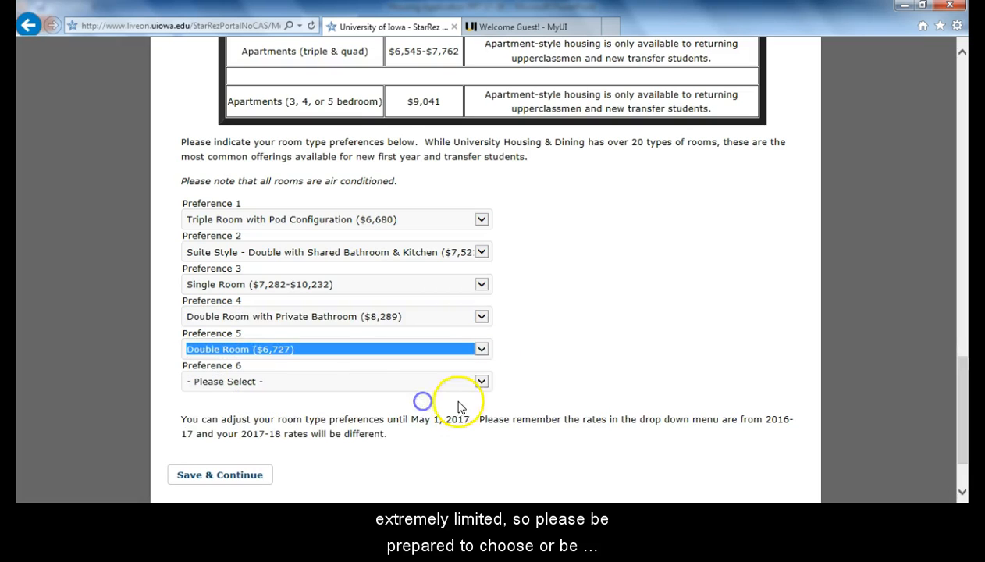
{"action": "left_click", "coordinate": [484, 379]}
{"action": "left_click", "coordinate": [367, 473]}
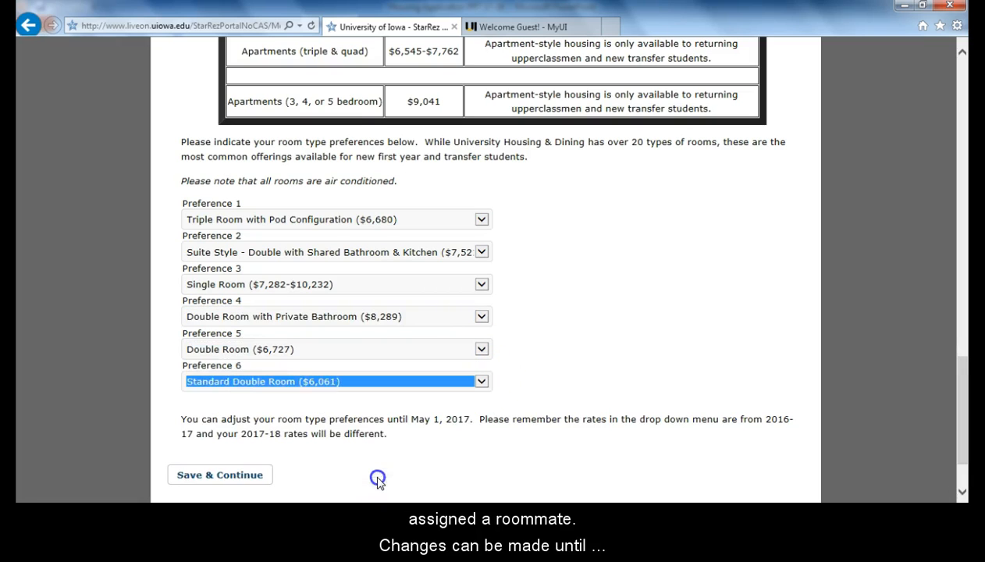
Review the Expanded Housing information, and save the room type preferences to continue to the ADA/medical accommodations step.
{"action": "scroll", "coordinate": [556, 369], "scroll_direction": "down", "scroll_amount": 1}
{"action": "scroll", "coordinate": [566, 369], "scroll_direction": "up", "scroll_amount": 10}
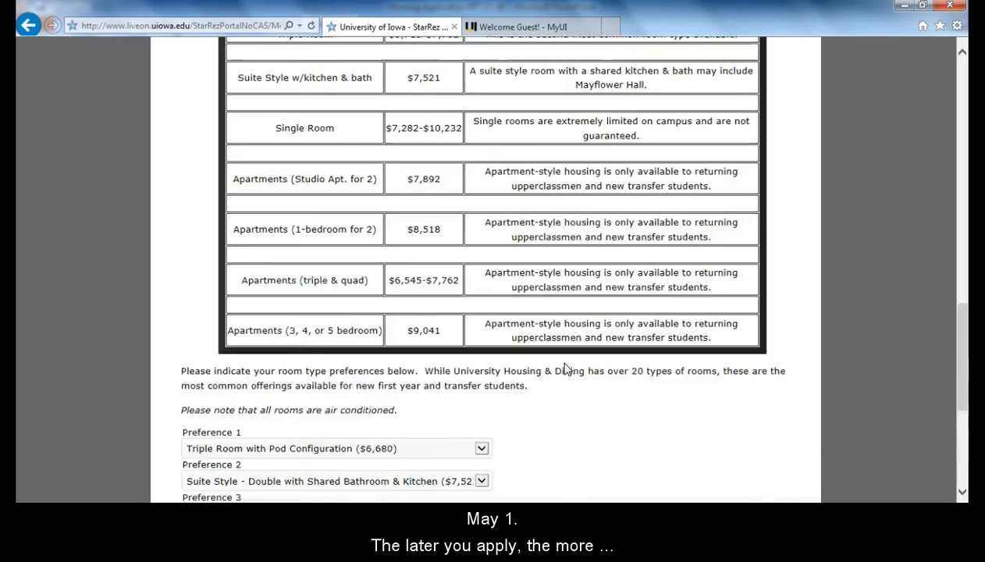
{"action": "scroll", "coordinate": [566, 369], "scroll_direction": "up", "scroll_amount": 2}
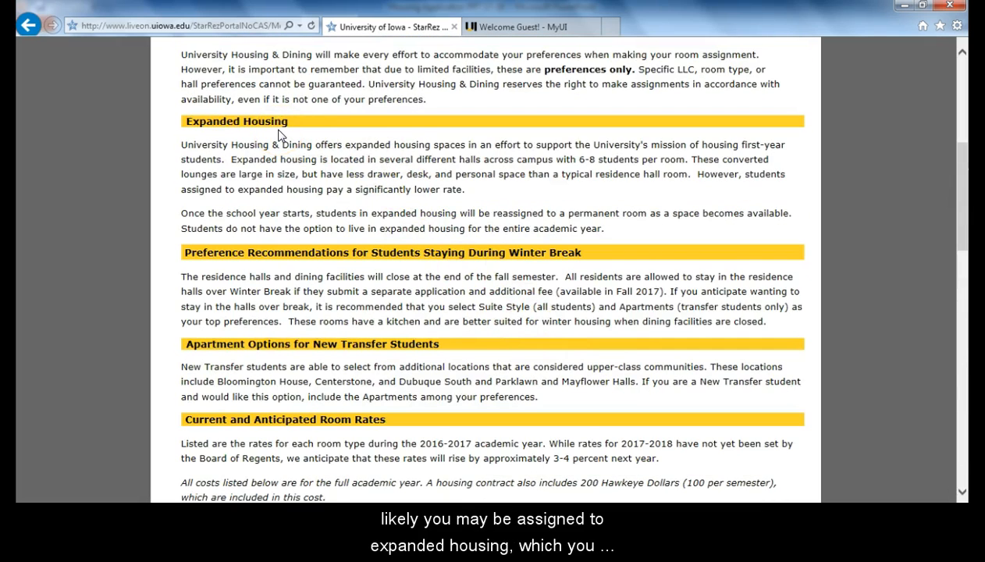
{"action": "scroll", "coordinate": [330, 133], "scroll_direction": "down", "scroll_amount": 11}
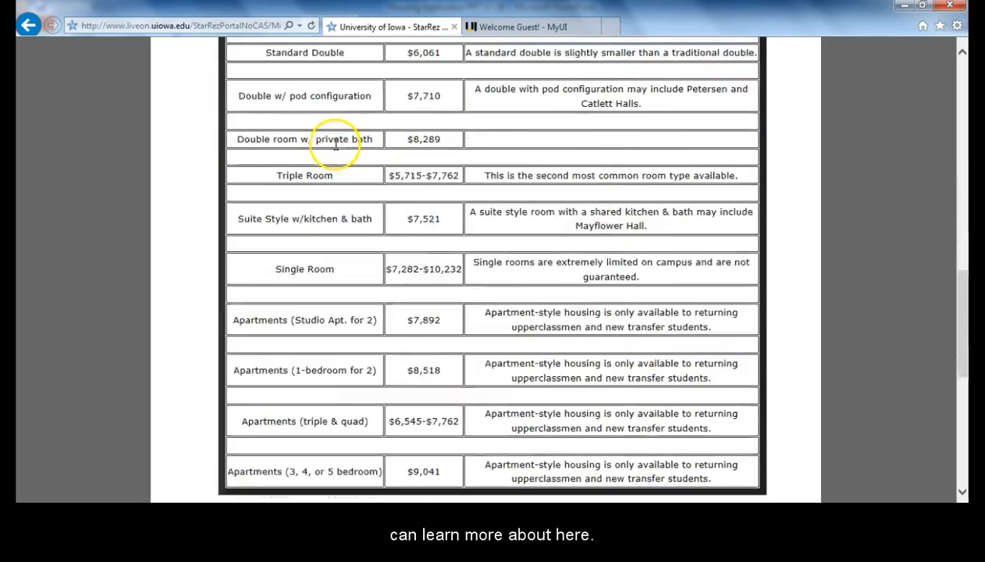
{"action": "scroll", "coordinate": [334, 150], "scroll_direction": "down", "scroll_amount": 2}
{"action": "left_click", "coordinate": [233, 394]}
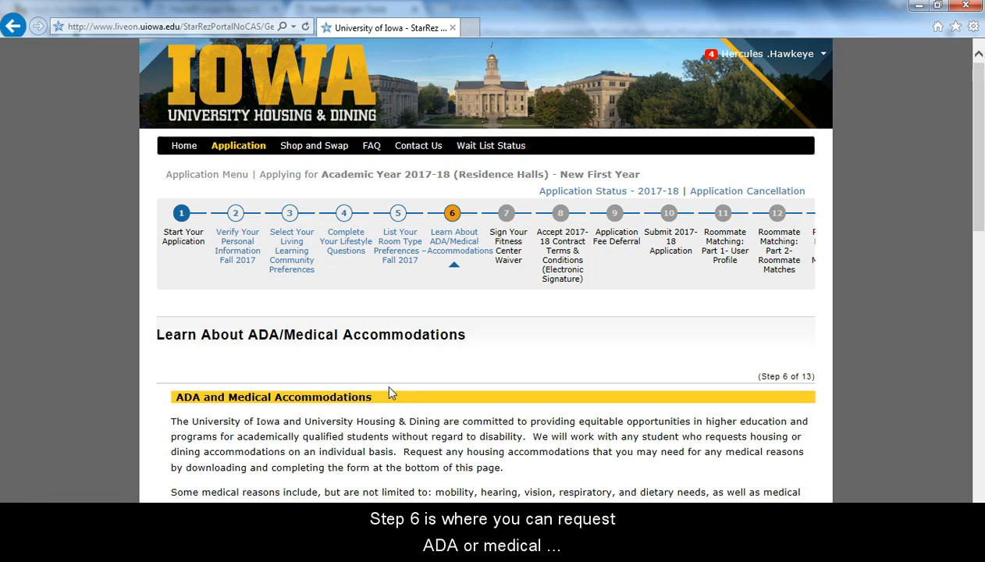
Indicate that reasonable accommodations are being requested, and save to continue to the fitness center waiver.
{"action": "scroll", "coordinate": [388, 393], "scroll_direction": "down", "scroll_amount": 1}
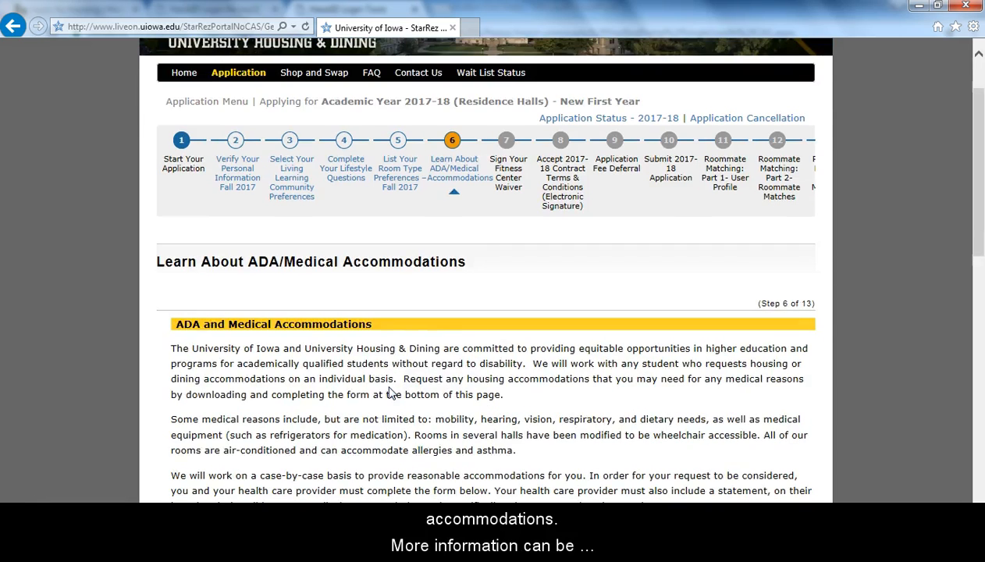
{"action": "scroll", "coordinate": [389, 393], "scroll_direction": "down", "scroll_amount": 2}
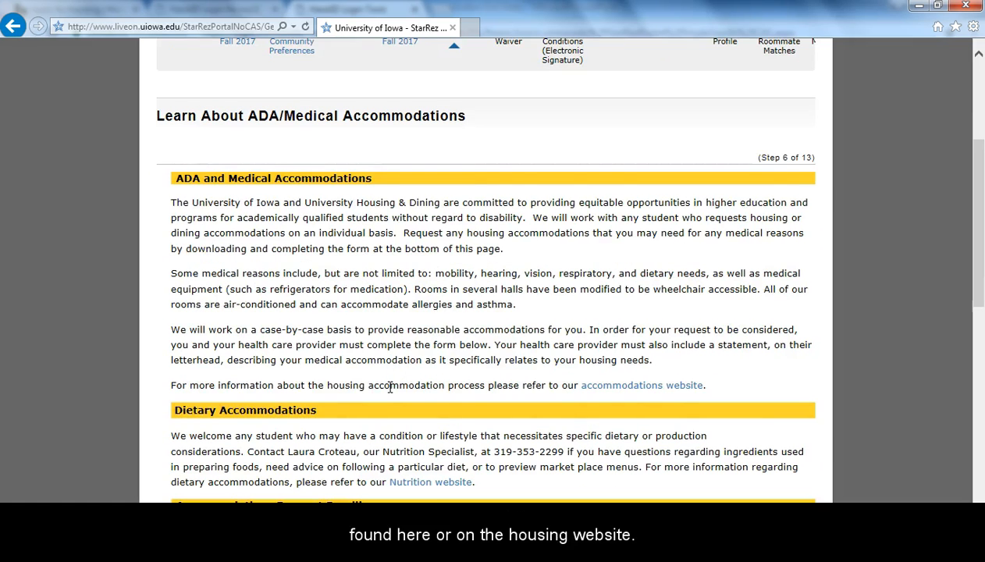
{"action": "scroll", "coordinate": [389, 388], "scroll_direction": "down", "scroll_amount": 3}
{"action": "scroll", "coordinate": [390, 398], "scroll_direction": "down", "scroll_amount": 2}
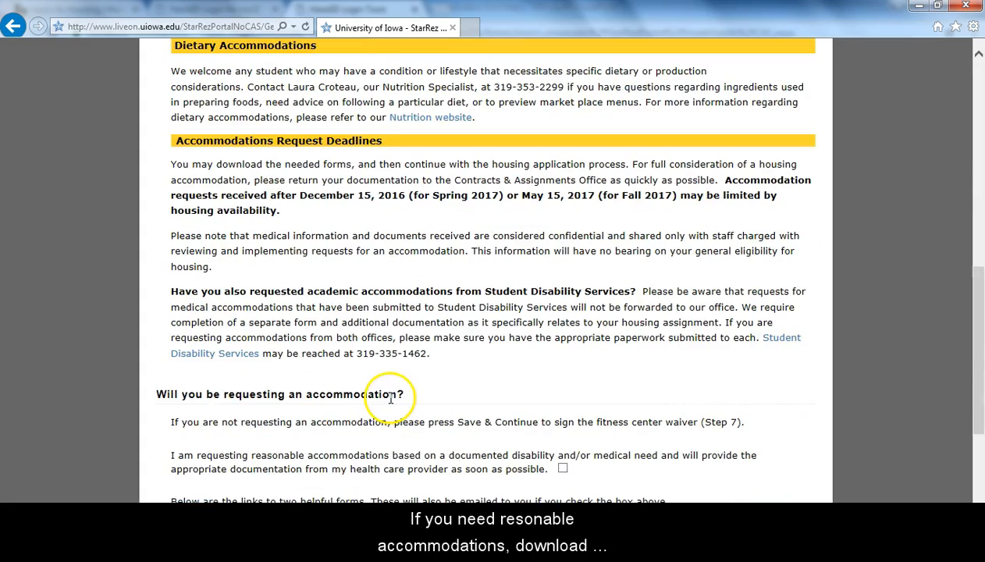
{"action": "scroll", "coordinate": [341, 413], "scroll_direction": "down", "scroll_amount": 2}
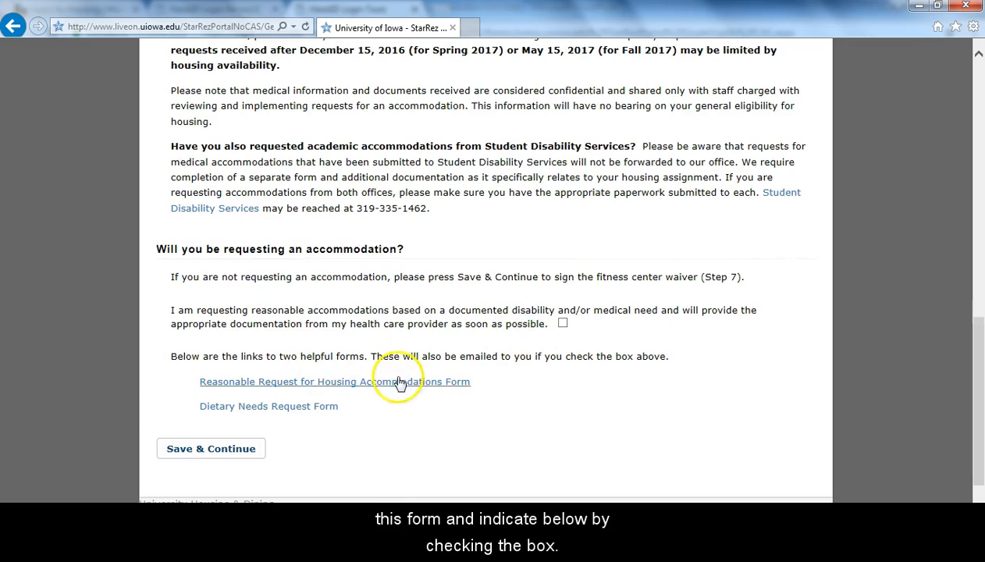
{"action": "left_click", "coordinate": [563, 322]}
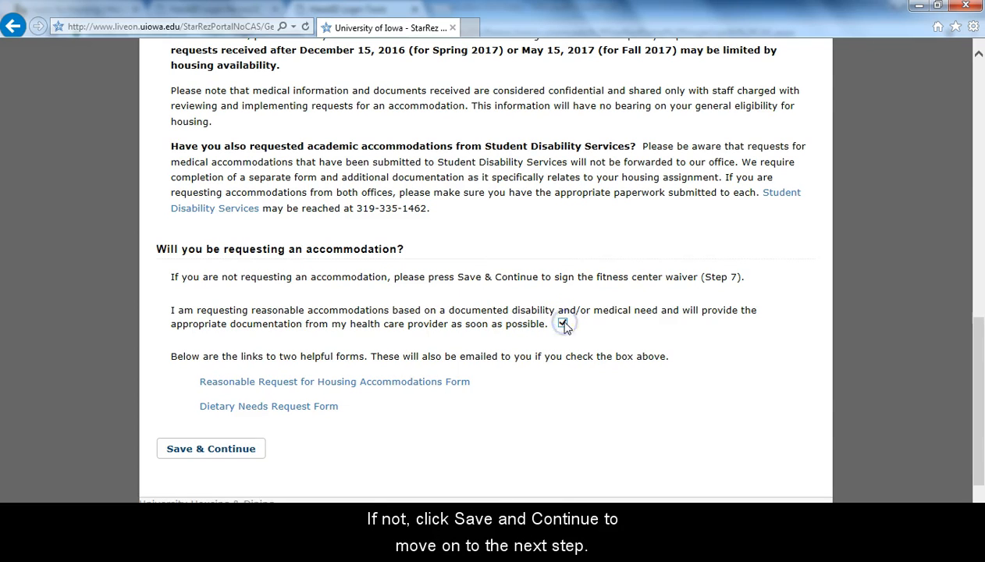
{"action": "left_click", "coordinate": [234, 459]}
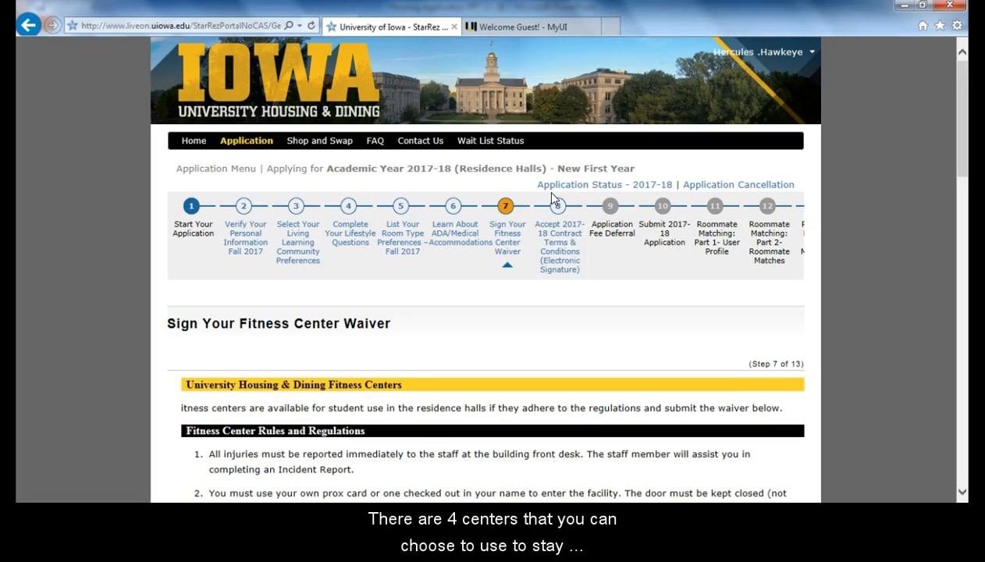
Review the fitness center rules and waiver, agree to the waiver and release, and continue to the contract terms.
{"action": "scroll", "coordinate": [551, 197], "scroll_direction": "down", "scroll_amount": 5}
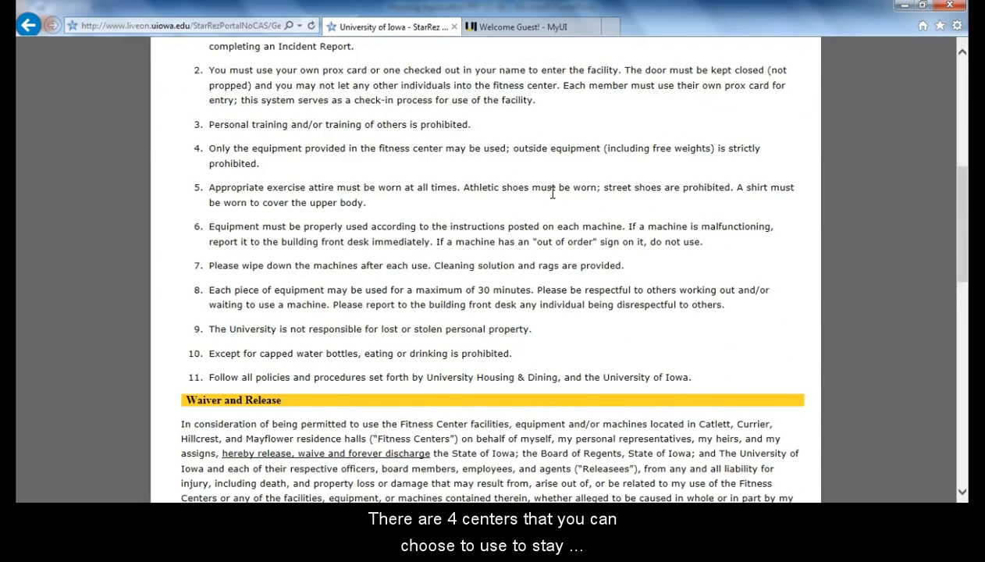
{"action": "scroll", "coordinate": [551, 196], "scroll_direction": "down", "scroll_amount": 4}
{"action": "scroll", "coordinate": [551, 197], "scroll_direction": "down", "scroll_amount": 3}
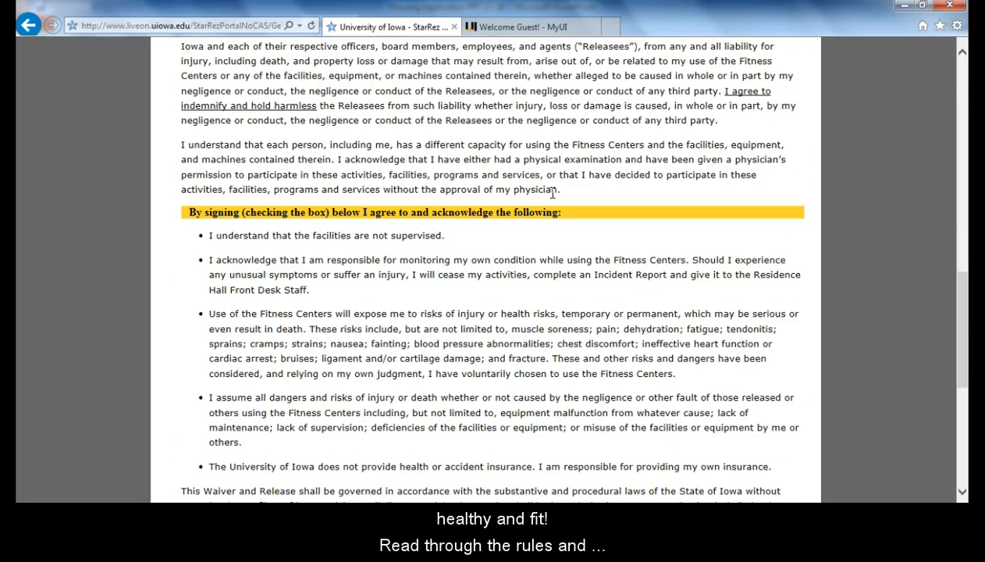
{"action": "scroll", "coordinate": [552, 195], "scroll_direction": "down", "scroll_amount": 5}
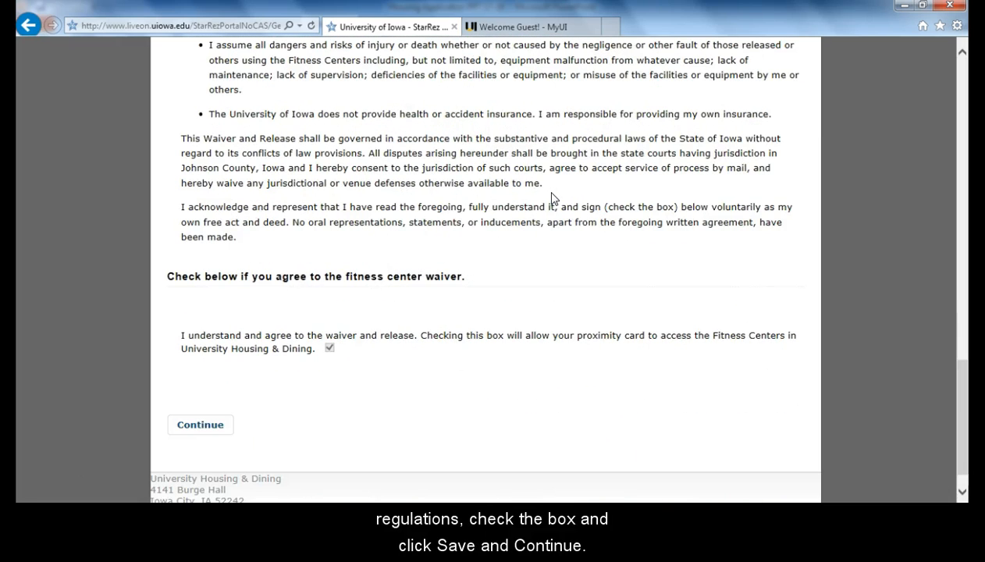
{"action": "left_click", "coordinate": [329, 348]}
{"action": "left_click", "coordinate": [221, 431]}
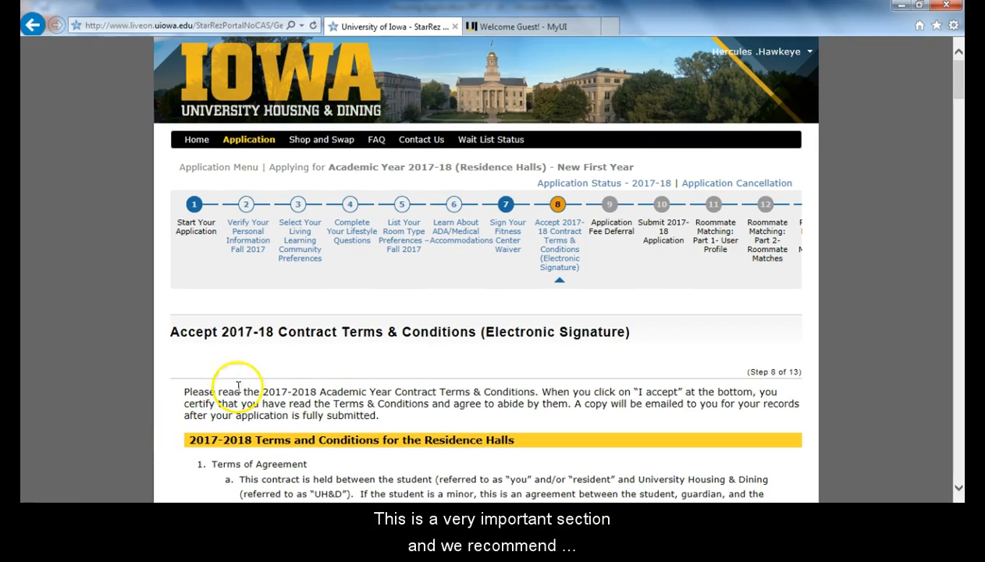
Read through the 2017-2018 Terms and Conditions for the Residence Halls down to the electronic signature section.
{"action": "scroll", "coordinate": [528, 306], "scroll_direction": "down", "scroll_amount": 2}
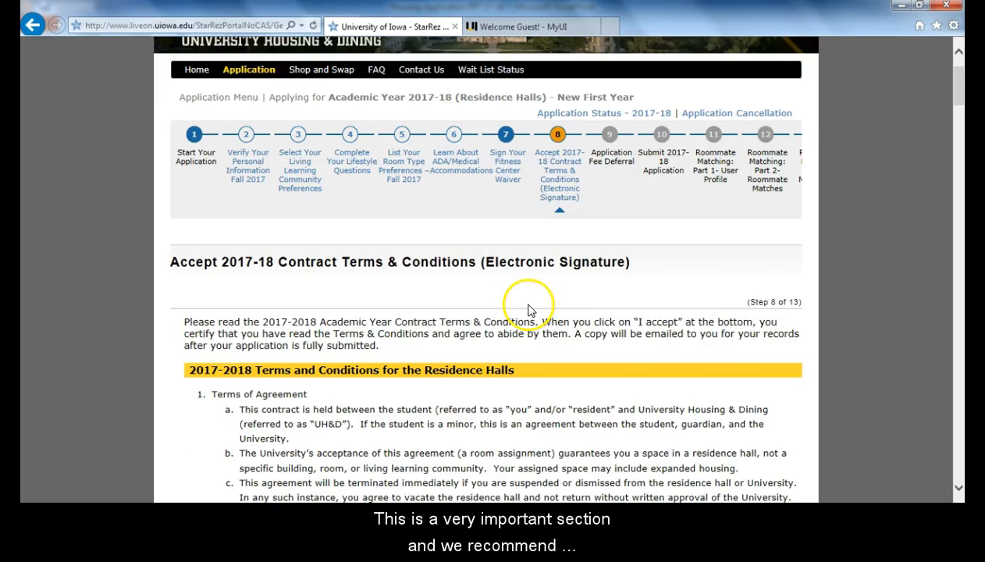
{"action": "scroll", "coordinate": [527, 306], "scroll_direction": "down", "scroll_amount": 1}
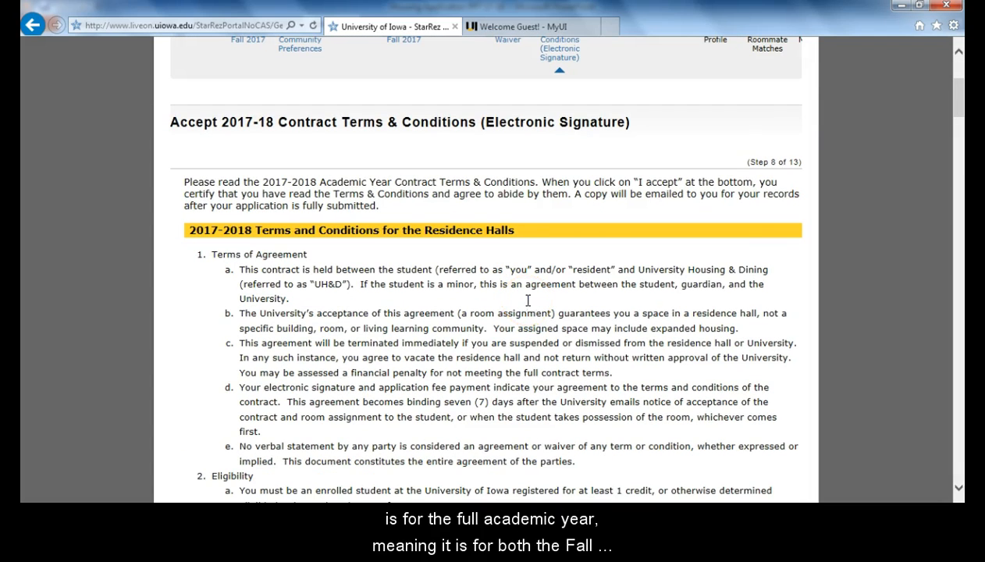
{"action": "scroll", "coordinate": [528, 306], "scroll_direction": "down", "scroll_amount": 1}
{"action": "scroll", "coordinate": [528, 300], "scroll_direction": "down", "scroll_amount": 1}
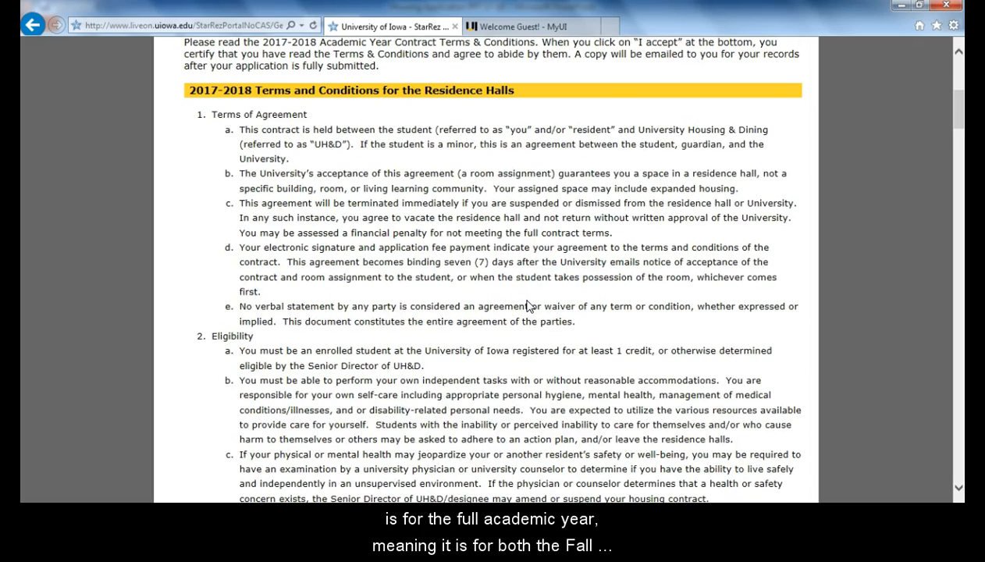
{"action": "scroll", "coordinate": [528, 306], "scroll_direction": "down", "scroll_amount": 1}
{"action": "scroll", "coordinate": [527, 301], "scroll_direction": "down", "scroll_amount": 1}
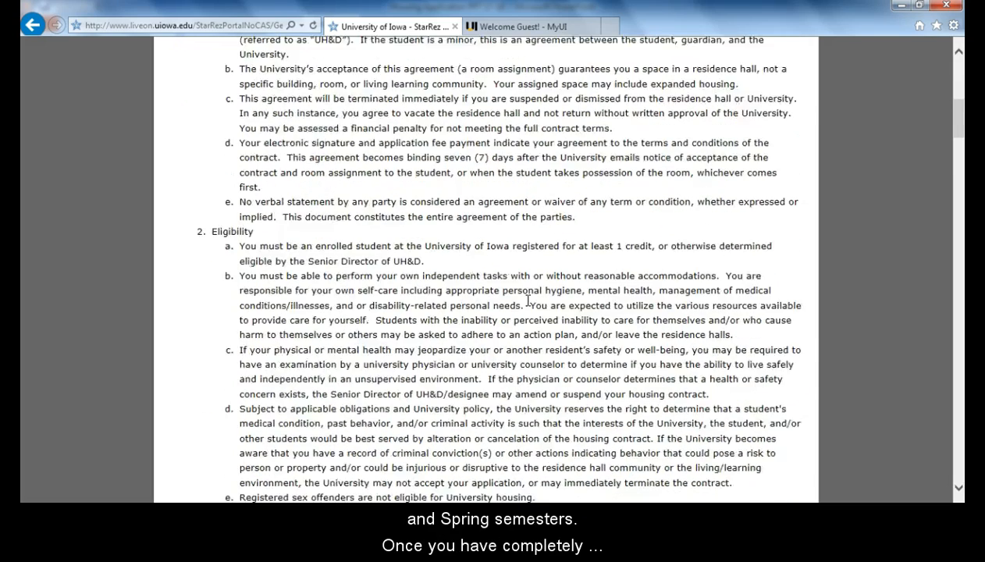
{"action": "scroll", "coordinate": [528, 300], "scroll_direction": "down", "scroll_amount": 3}
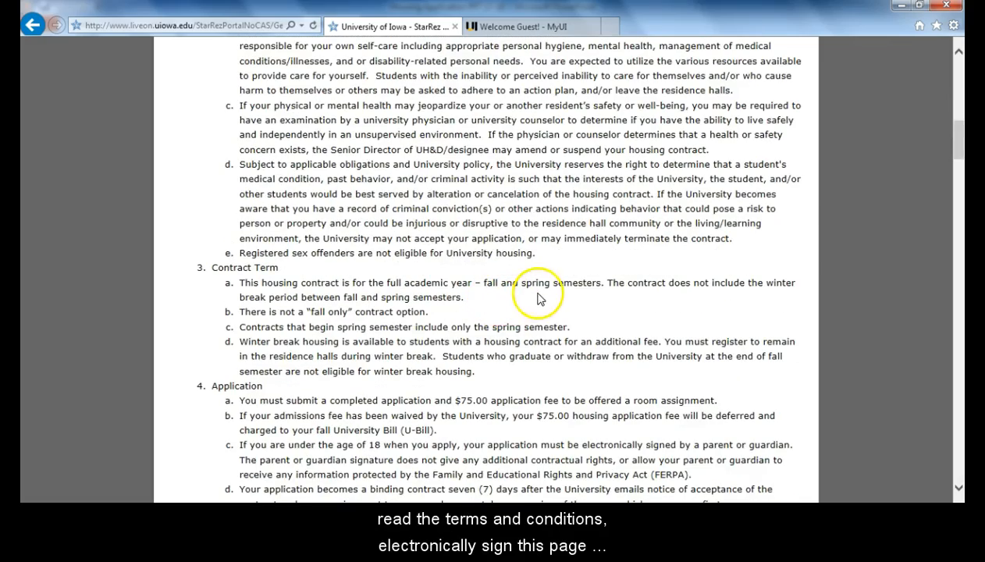
{"action": "scroll", "coordinate": [546, 295], "scroll_direction": "down", "scroll_amount": 5}
{"action": "scroll", "coordinate": [551, 292], "scroll_direction": "down", "scroll_amount": 20}
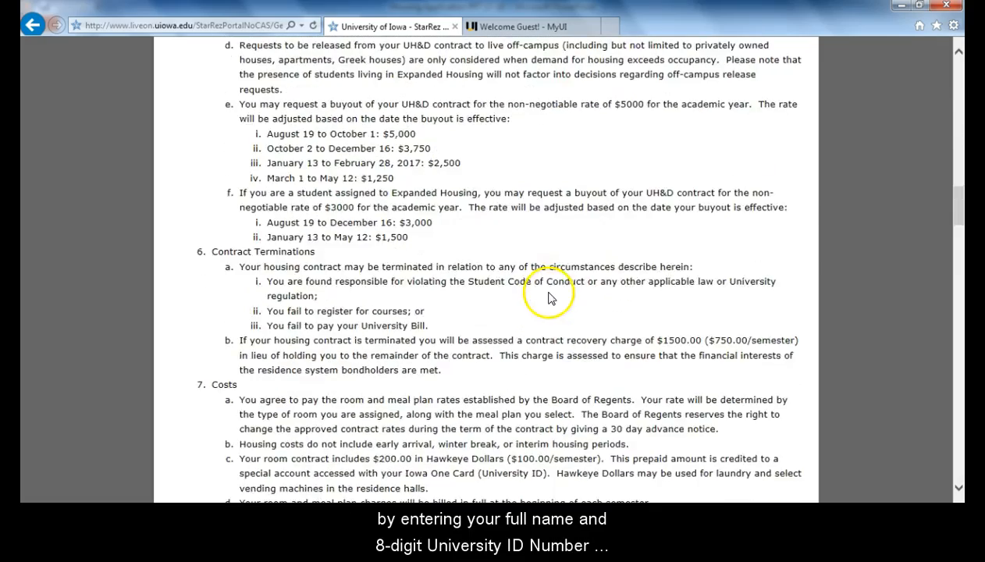
{"action": "scroll", "coordinate": [547, 300], "scroll_direction": "down", "scroll_amount": 20}
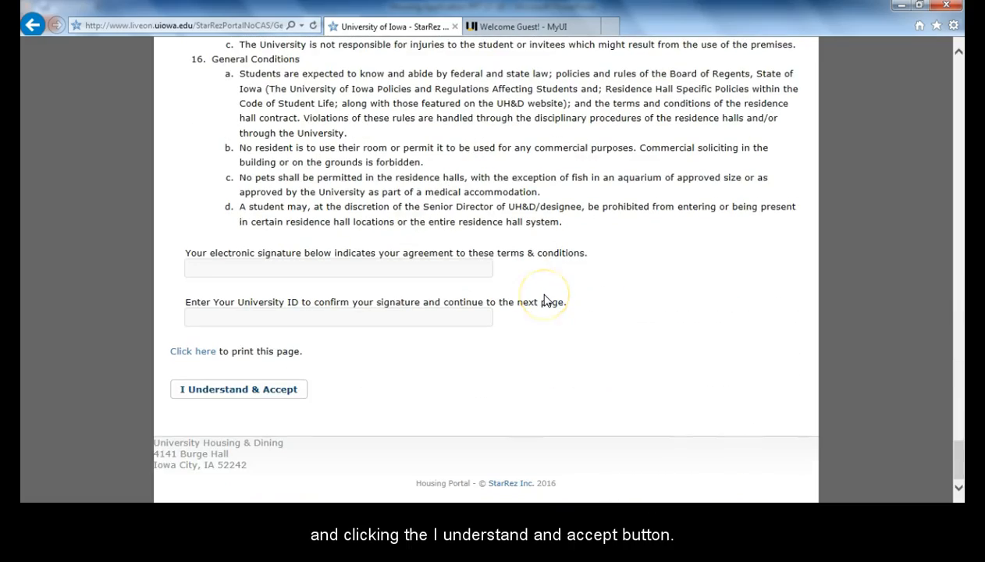
{"action": "left_click", "coordinate": [423, 264]}
{"action": "left_click", "coordinate": [447, 358]}
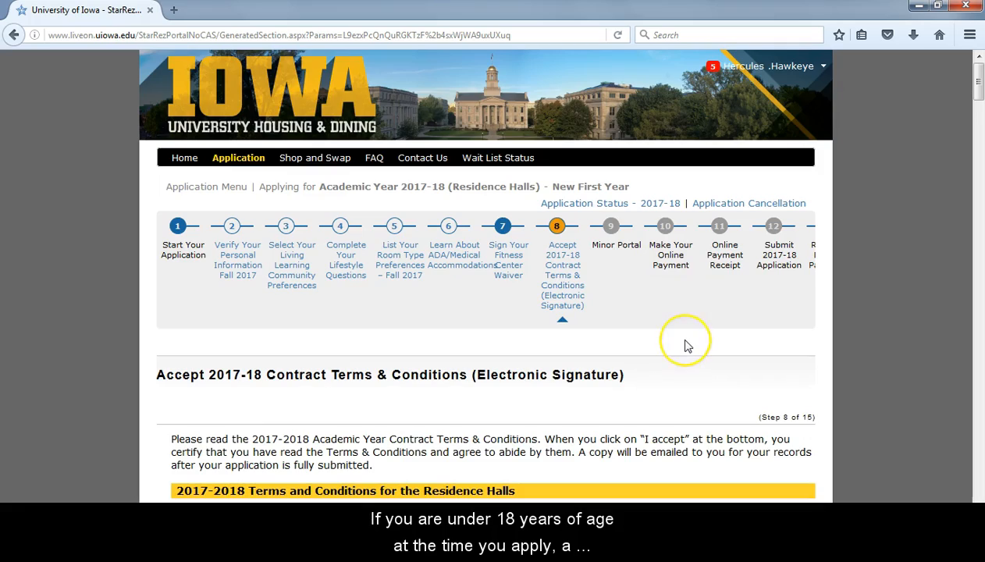
Electronically sign the 2017-18 contract Terms and Conditions with the student's full name.
{"action": "scroll", "coordinate": [685, 345], "scroll_direction": "down", "scroll_amount": 3}
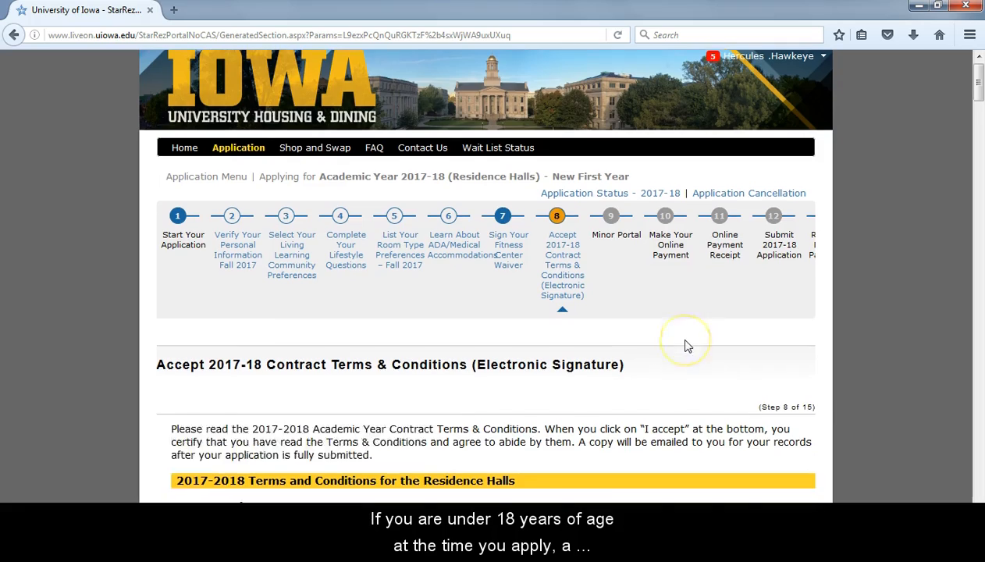
{"action": "scroll", "coordinate": [685, 345], "scroll_direction": "down", "scroll_amount": 15}
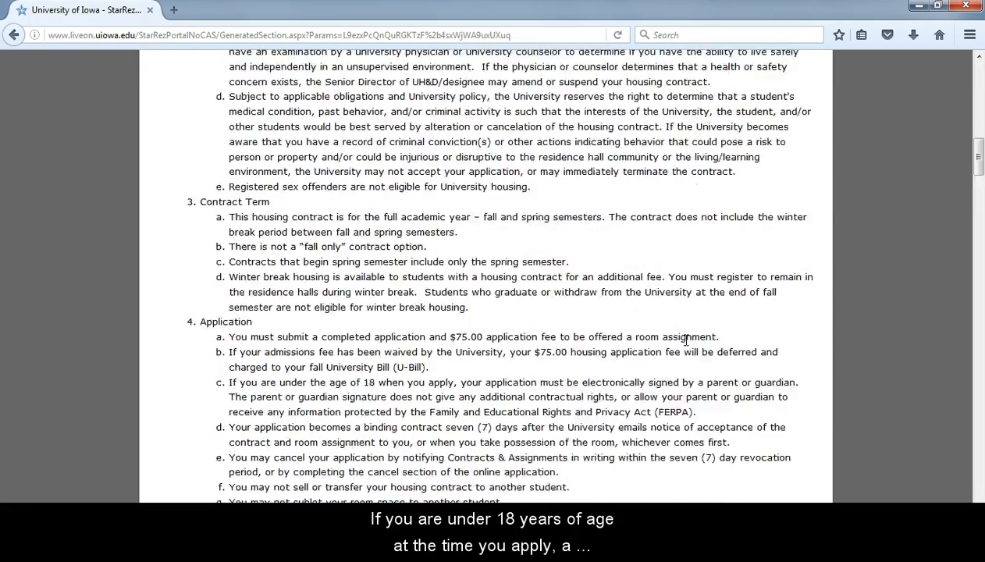
{"action": "scroll", "coordinate": [687, 340], "scroll_direction": "down", "scroll_amount": 9}
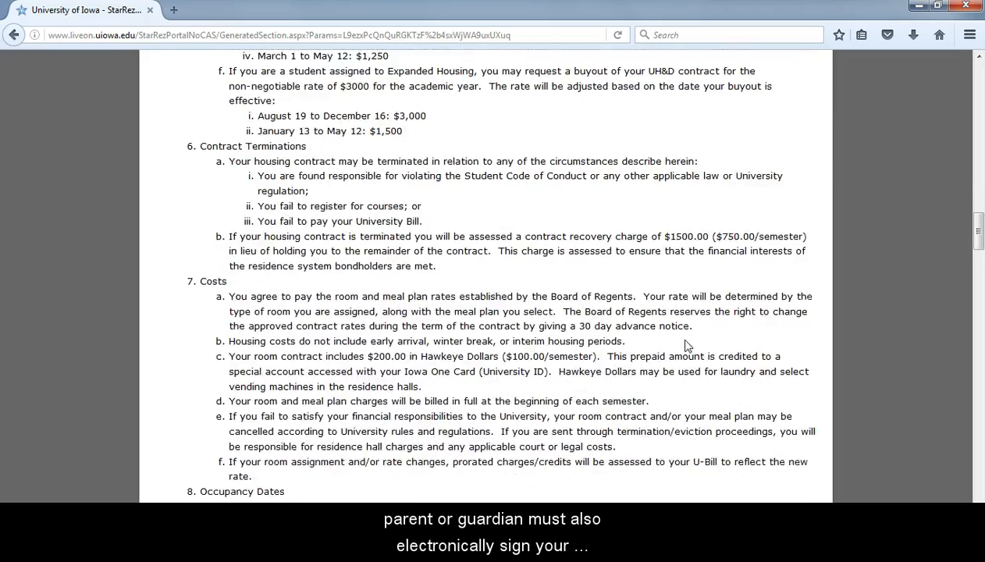
{"action": "scroll", "coordinate": [686, 344], "scroll_direction": "down", "scroll_amount": 15}
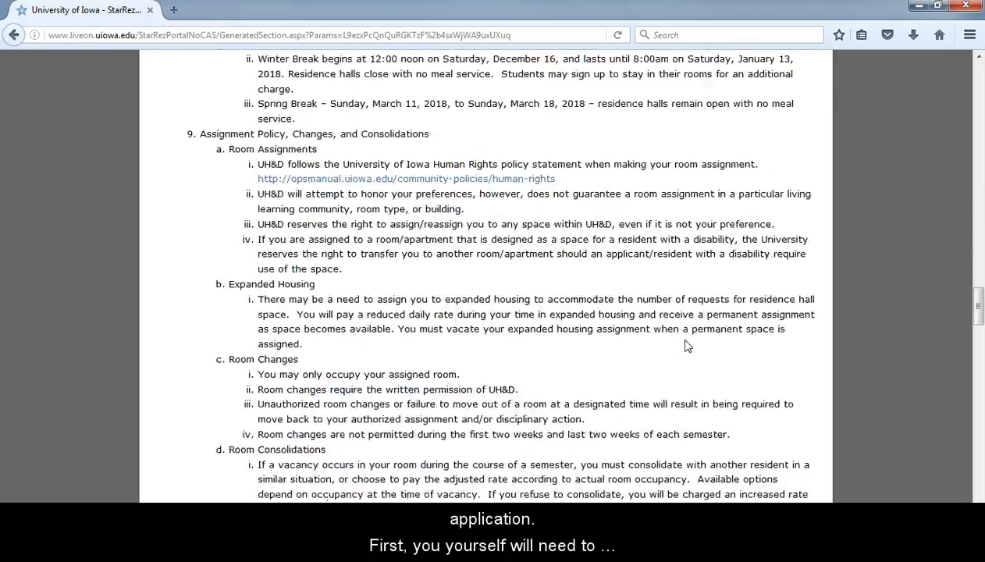
{"action": "scroll", "coordinate": [686, 342], "scroll_direction": "down", "scroll_amount": 20}
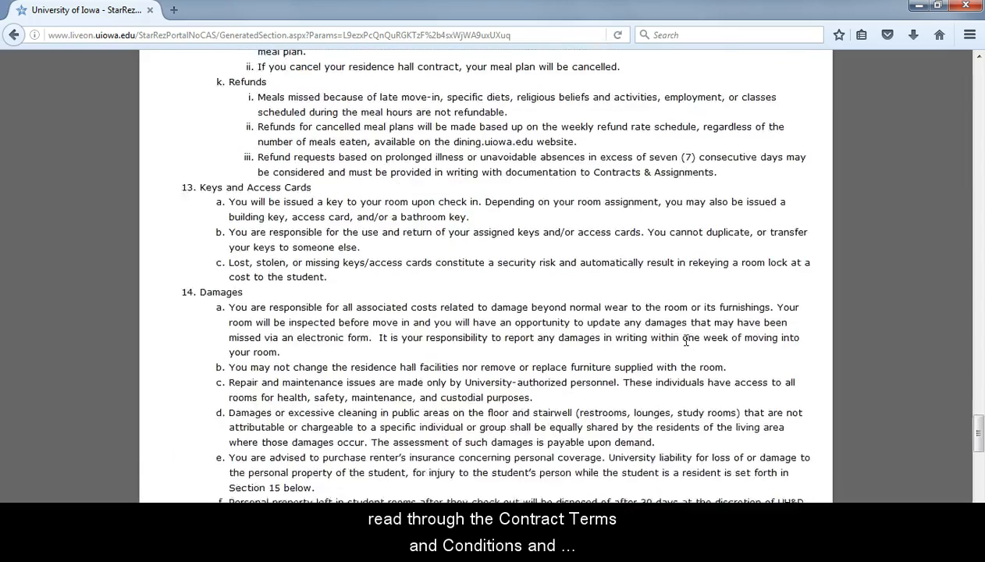
{"action": "left_click", "coordinate": [313, 277]}
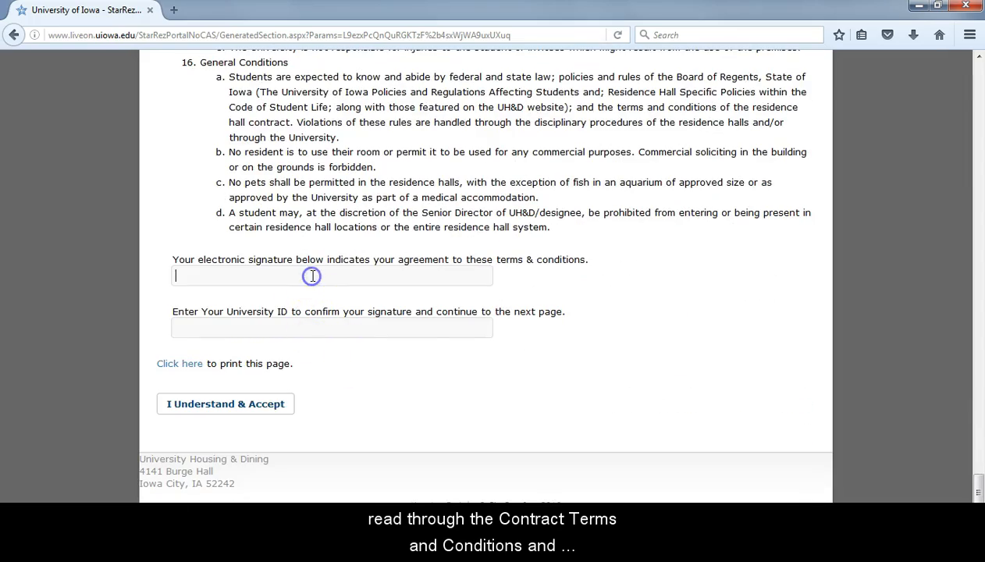
{"action": "type", "text": "Hercules"}
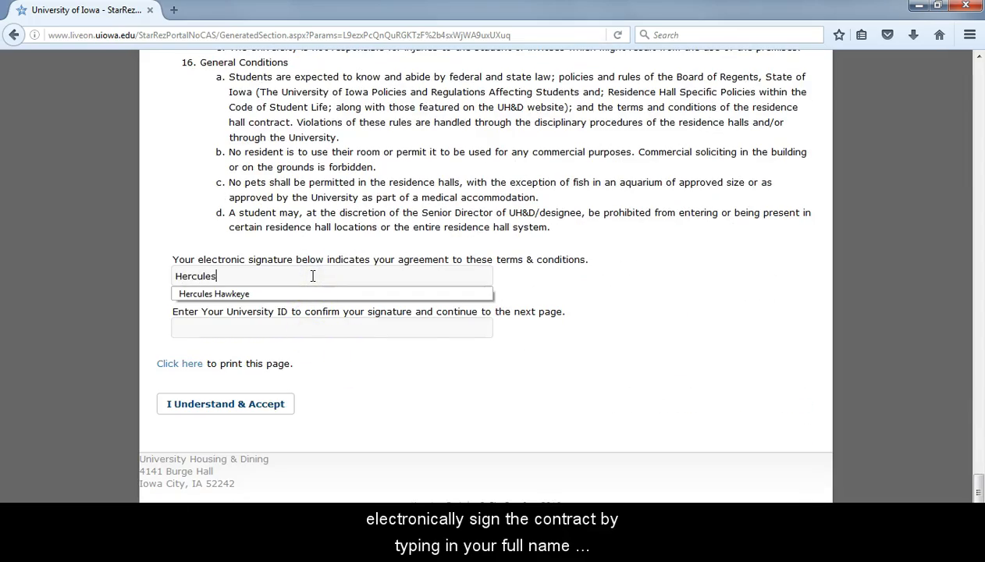
{"action": "key", "text": "Down"}
{"action": "key", "text": "Return"}
{"action": "left_click", "coordinate": [320, 273]}
Enter the student's University ID number to confirm the signature, and accept the contract terms.
{"action": "left_click", "coordinate": [306, 326]}
{"action": "type", "text": "45"}
{"action": "left_click", "coordinate": [258, 345]}
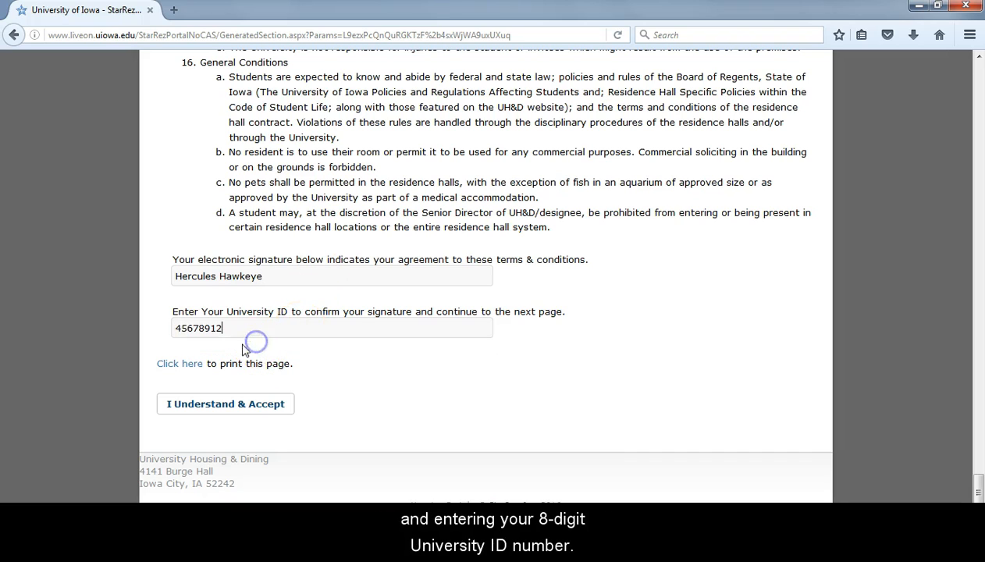
{"action": "left_click", "coordinate": [222, 406]}
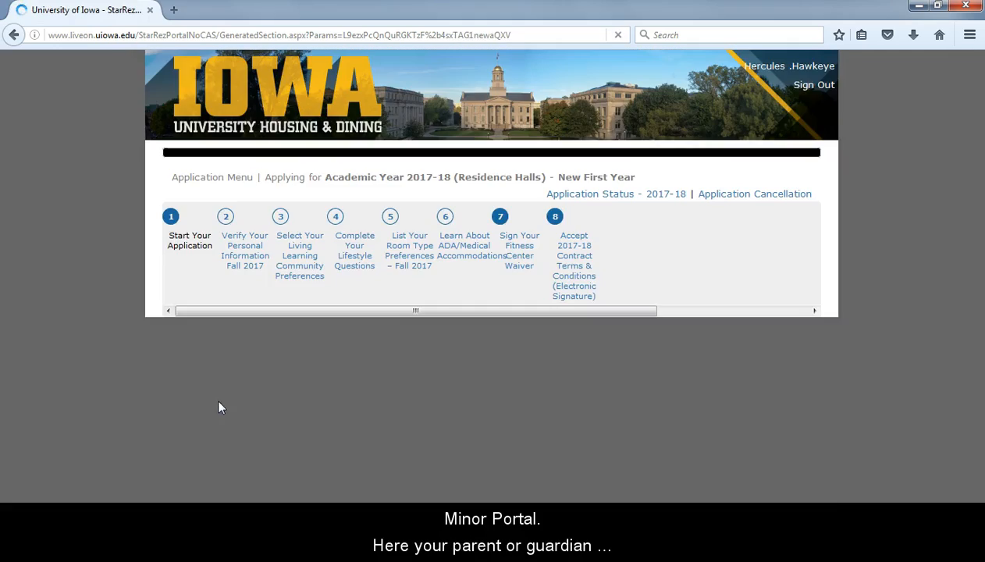
Review the Minor Portal certification and agree to the waiver and release as parent or guardian.
{"action": "left_click", "coordinate": [415, 333]}
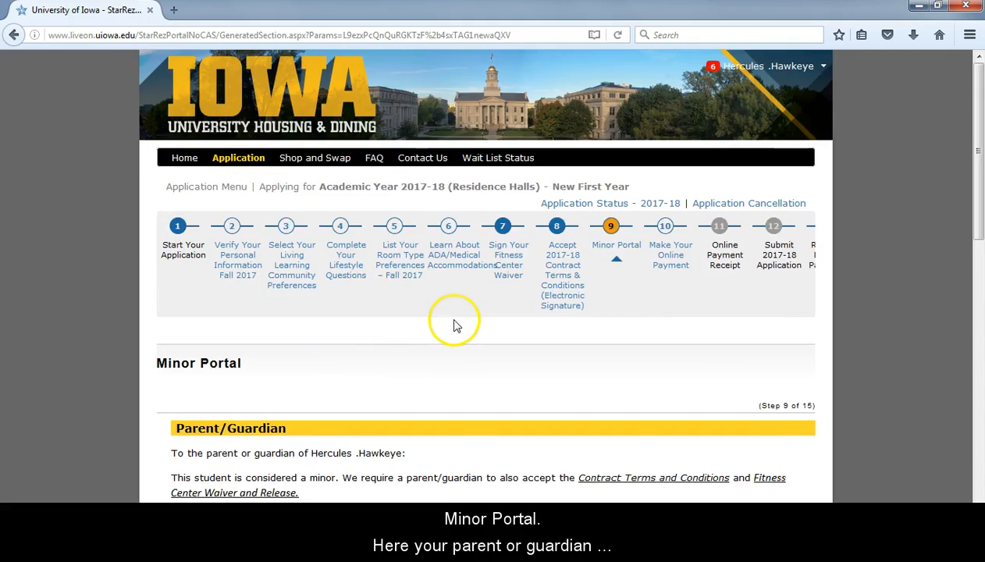
{"action": "scroll", "coordinate": [451, 324], "scroll_direction": "down", "scroll_amount": 10}
{"action": "scroll", "coordinate": [452, 324], "scroll_direction": "up", "scroll_amount": 2}
{"action": "scroll", "coordinate": [286, 361], "scroll_direction": "down", "scroll_amount": 2}
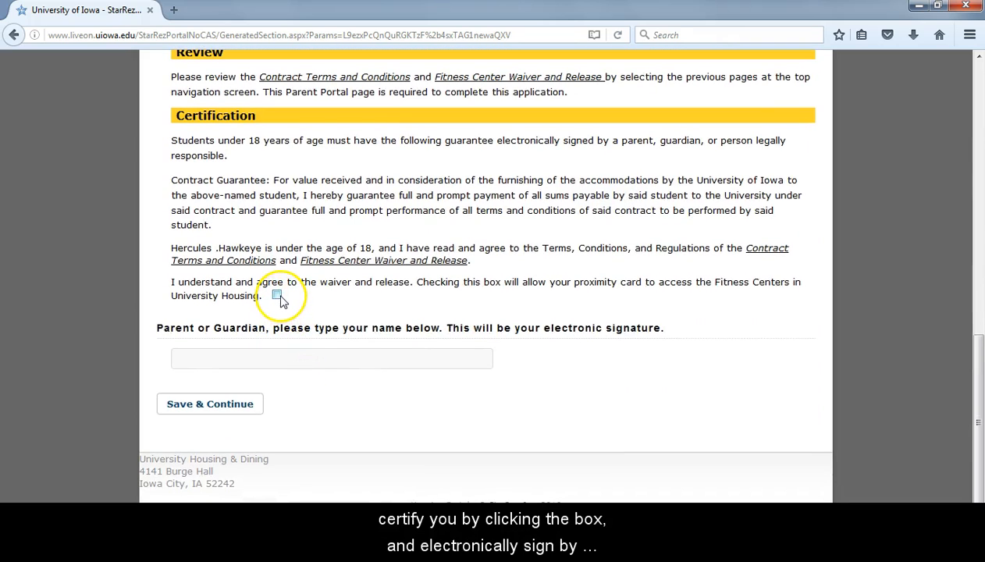
{"action": "left_click", "coordinate": [278, 297]}
Enter the parent or guardian's full name as the electronic signature, and save the Minor Portal page to continue.
{"action": "left_click", "coordinate": [268, 354]}
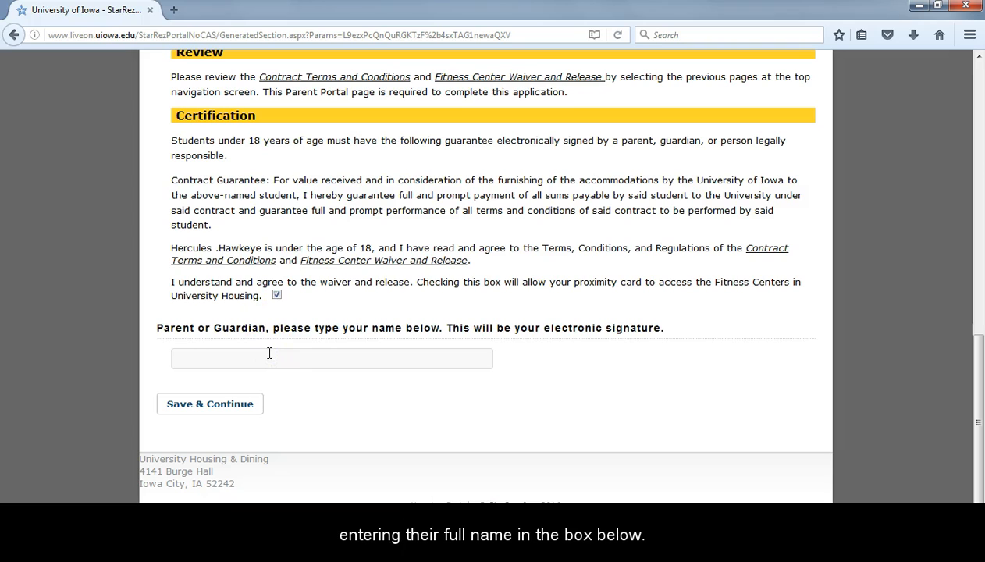
{"action": "type", "text": "He"}
{"action": "key", "text": "Down"}
{"action": "key", "text": "Return"}
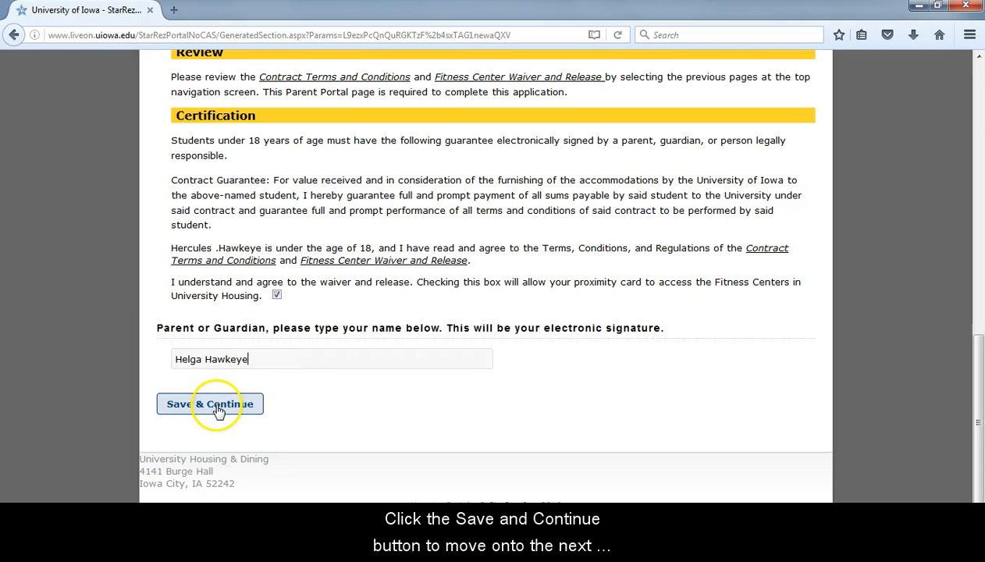
{"action": "left_click", "coordinate": [187, 406]}
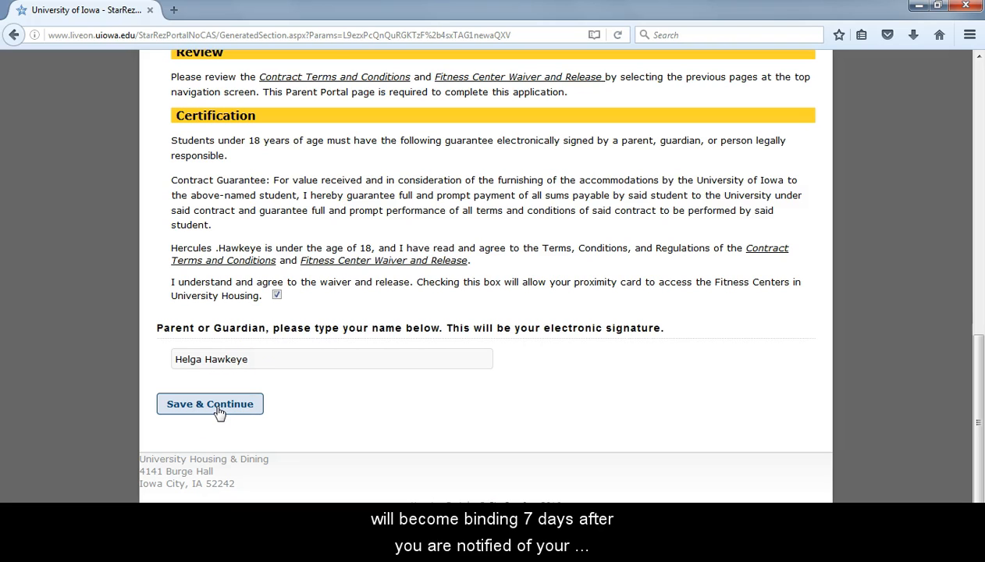
{"action": "left_click", "coordinate": [199, 413]}
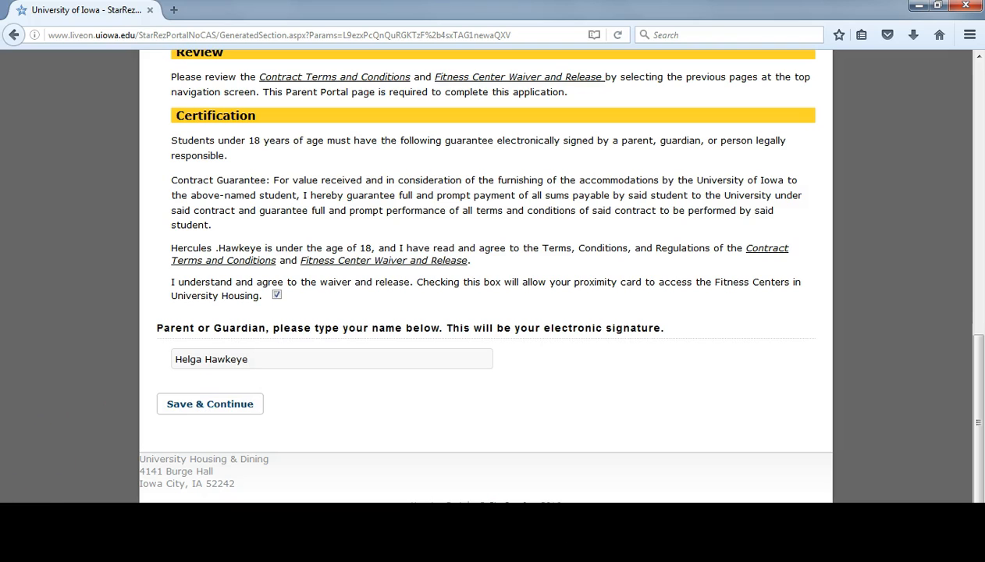
{"action": "left_click", "coordinate": [75, 478]}
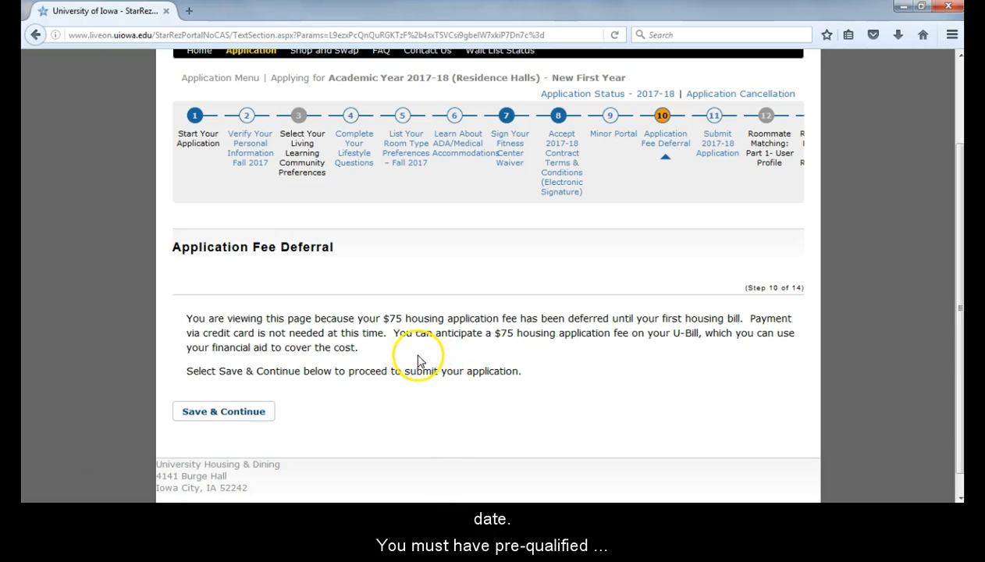
Continue past the Application Fee Deferral page and submit the application for Academic Year 2017-18 (Residence Halls).
{"action": "left_click", "coordinate": [227, 420]}
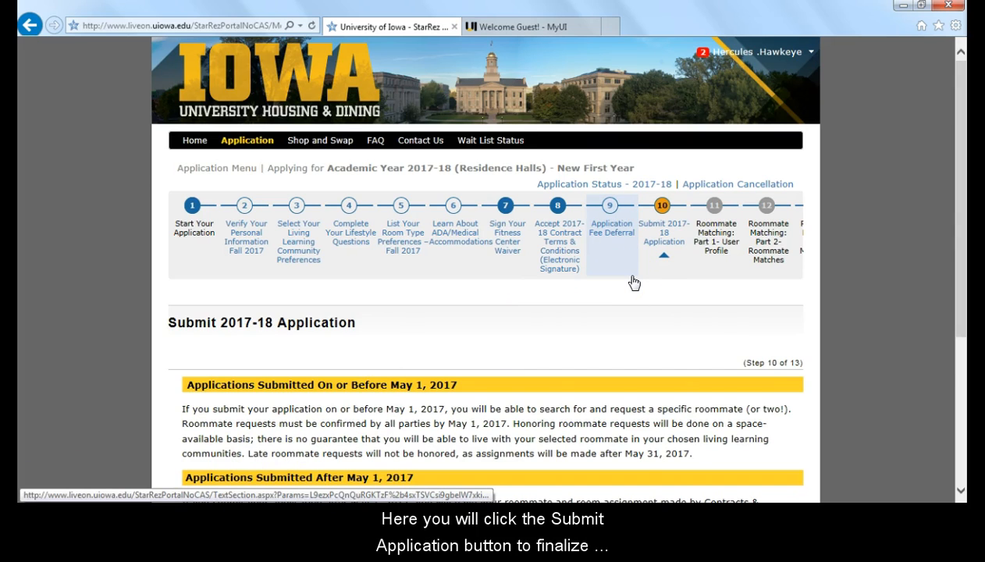
{"action": "scroll", "coordinate": [609, 281], "scroll_direction": "down", "scroll_amount": 3}
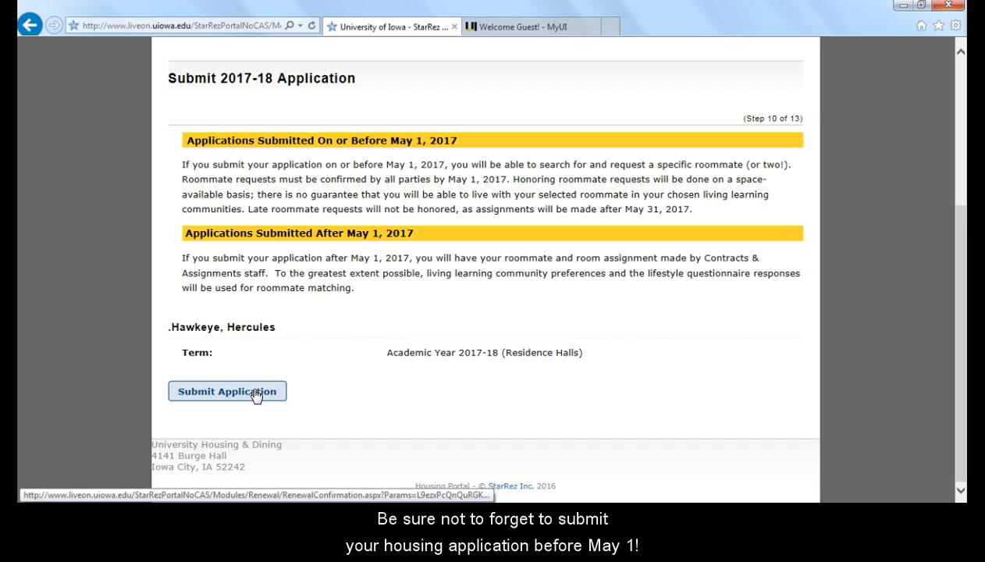
{"action": "left_click", "coordinate": [256, 393]}
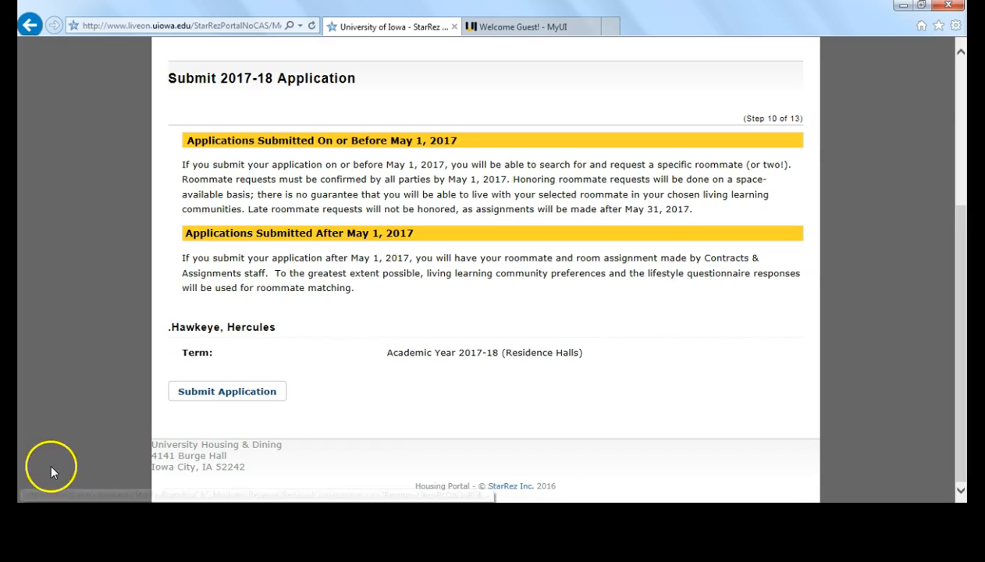